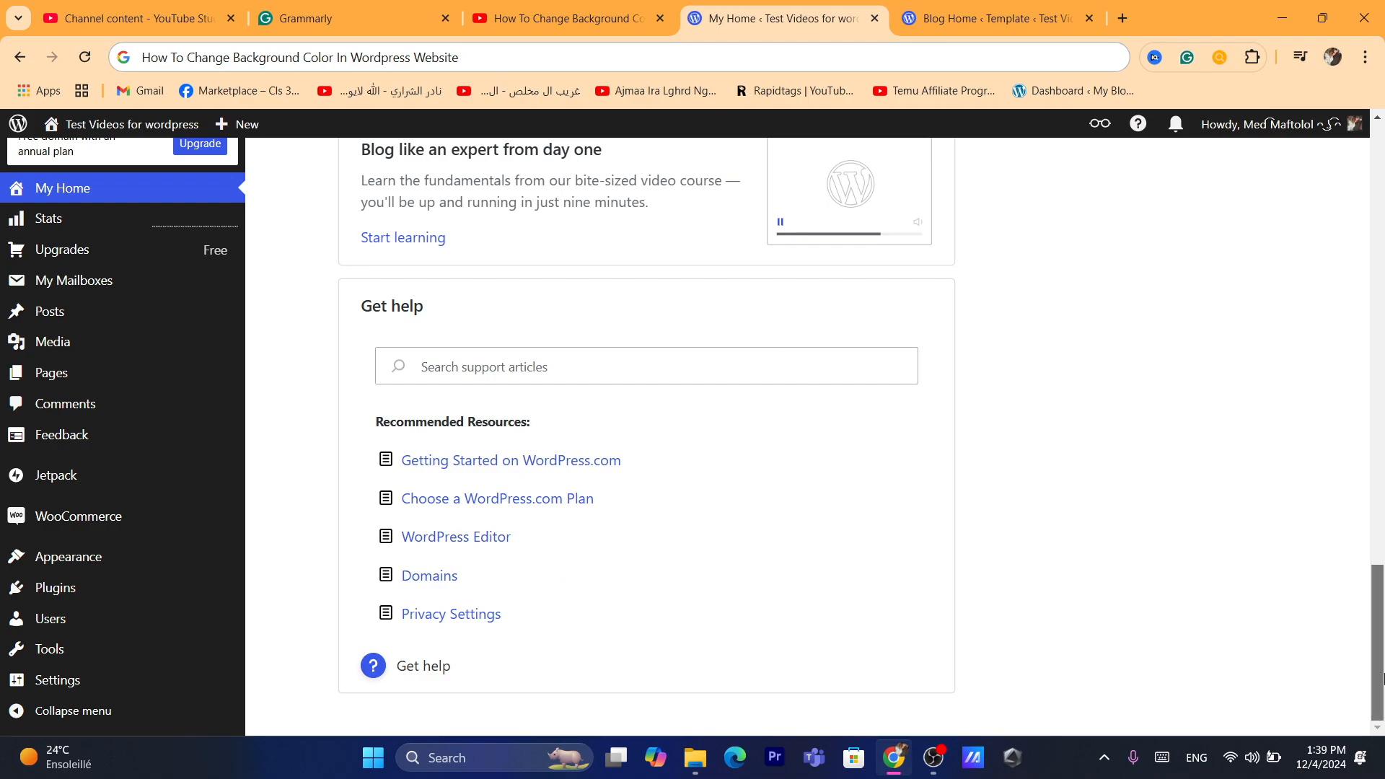
Step: Open the preview of the test site from its dashboard home page
{"action": "left_click_drag", "start_coordinate": [1383, 689], "coordinate": [1346, 171]}
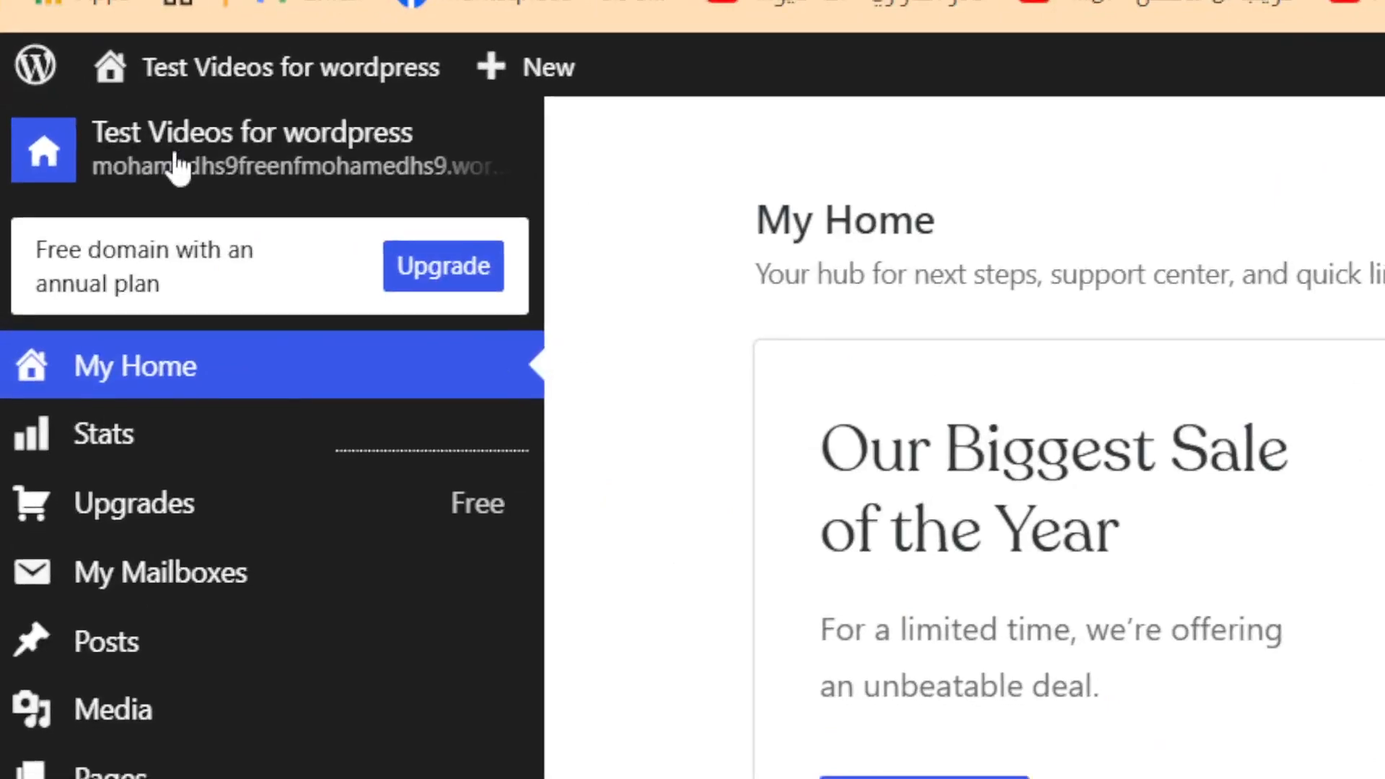
{"action": "left_click", "coordinate": [87, 163]}
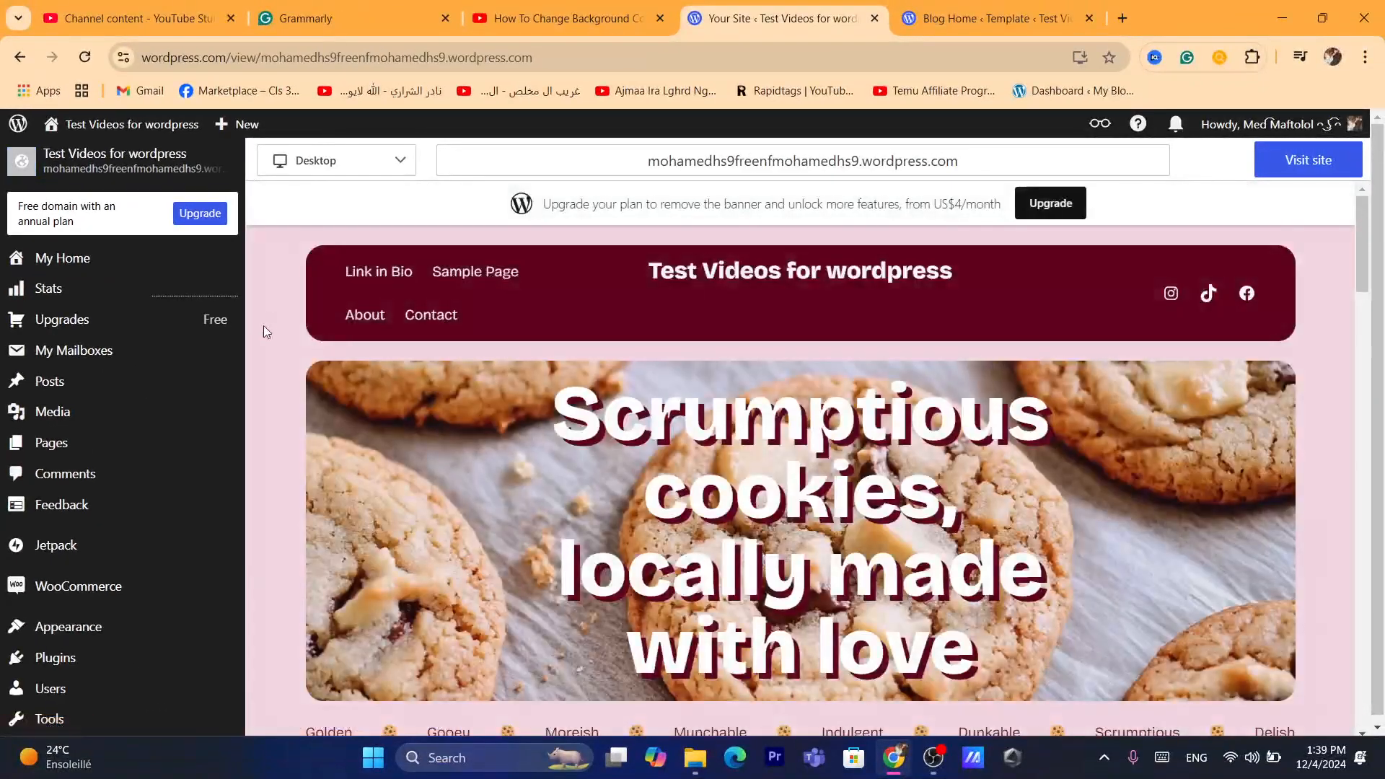
{"action": "left_click", "coordinate": [353, 66]}
{"action": "type", "text": "d"}
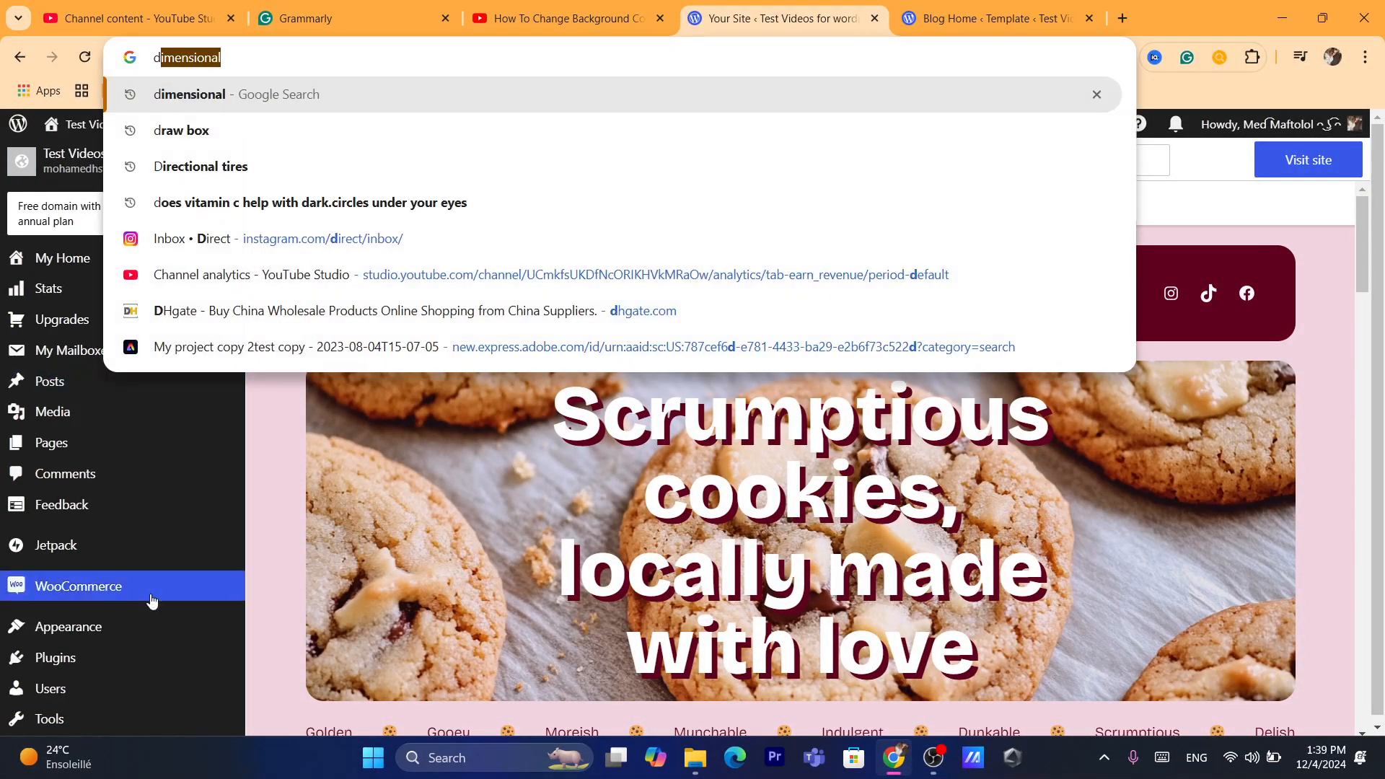
Step: Open the site's Appearance themes and examine the active Batch theme
{"action": "left_click", "coordinate": [99, 634]}
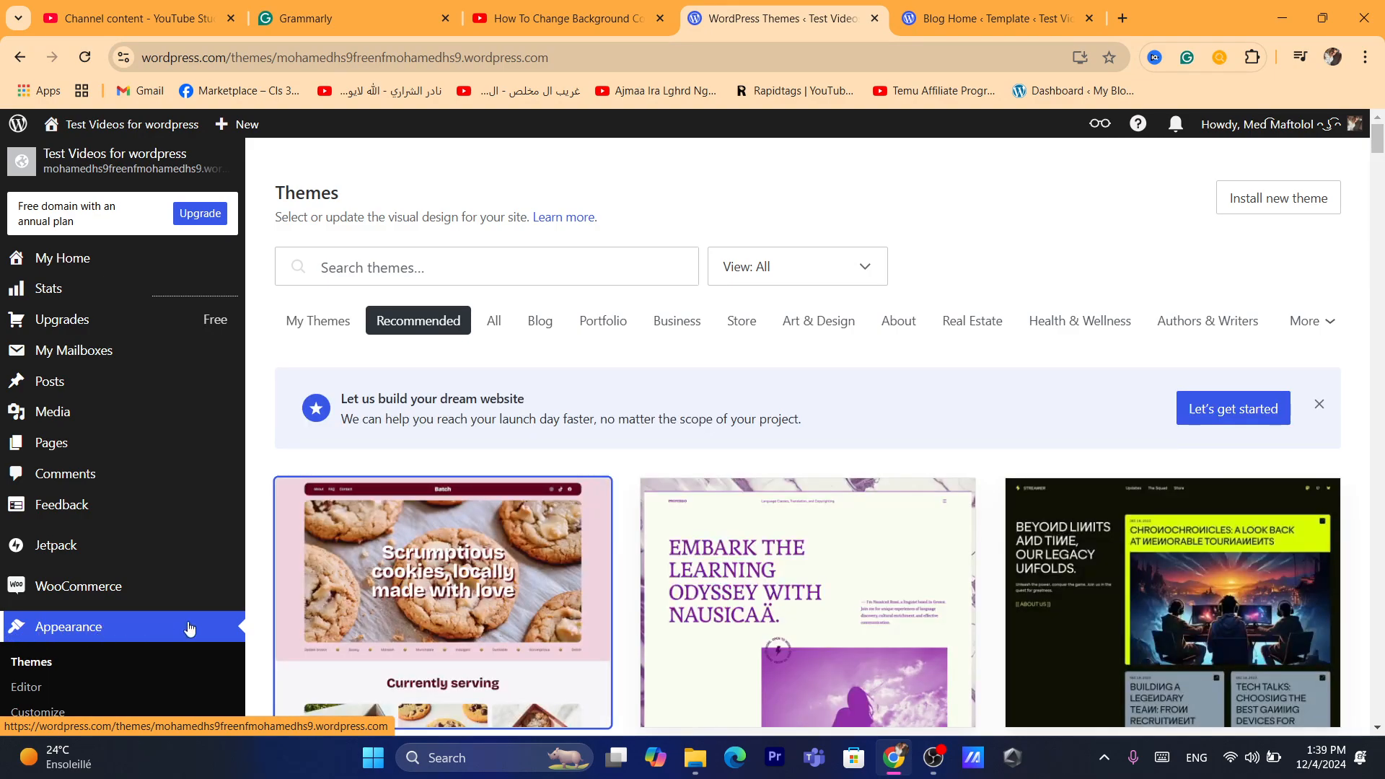
{"action": "left_click_drag", "start_coordinate": [1383, 138], "coordinate": [1384, 143]}
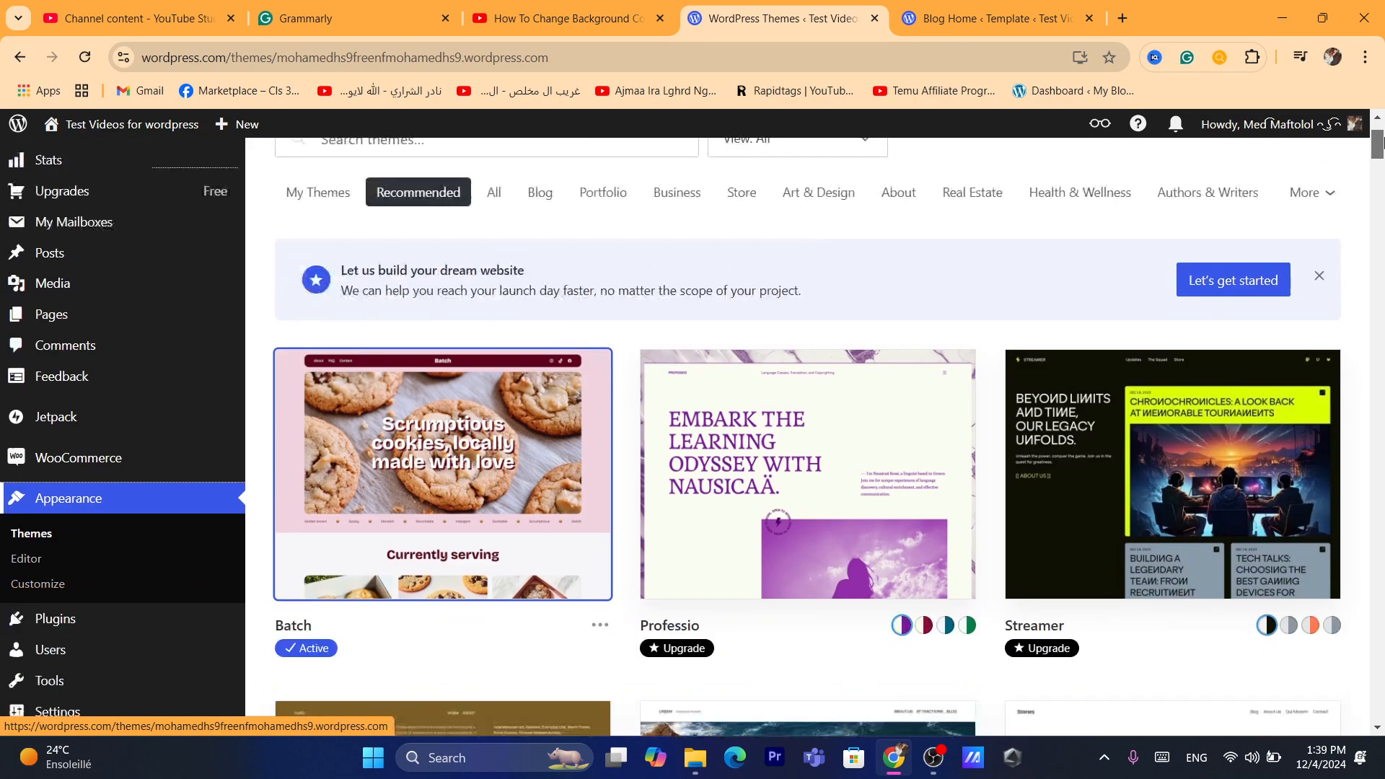
{"action": "left_click", "coordinate": [780, 66]}
{"action": "type", "text": "d"}
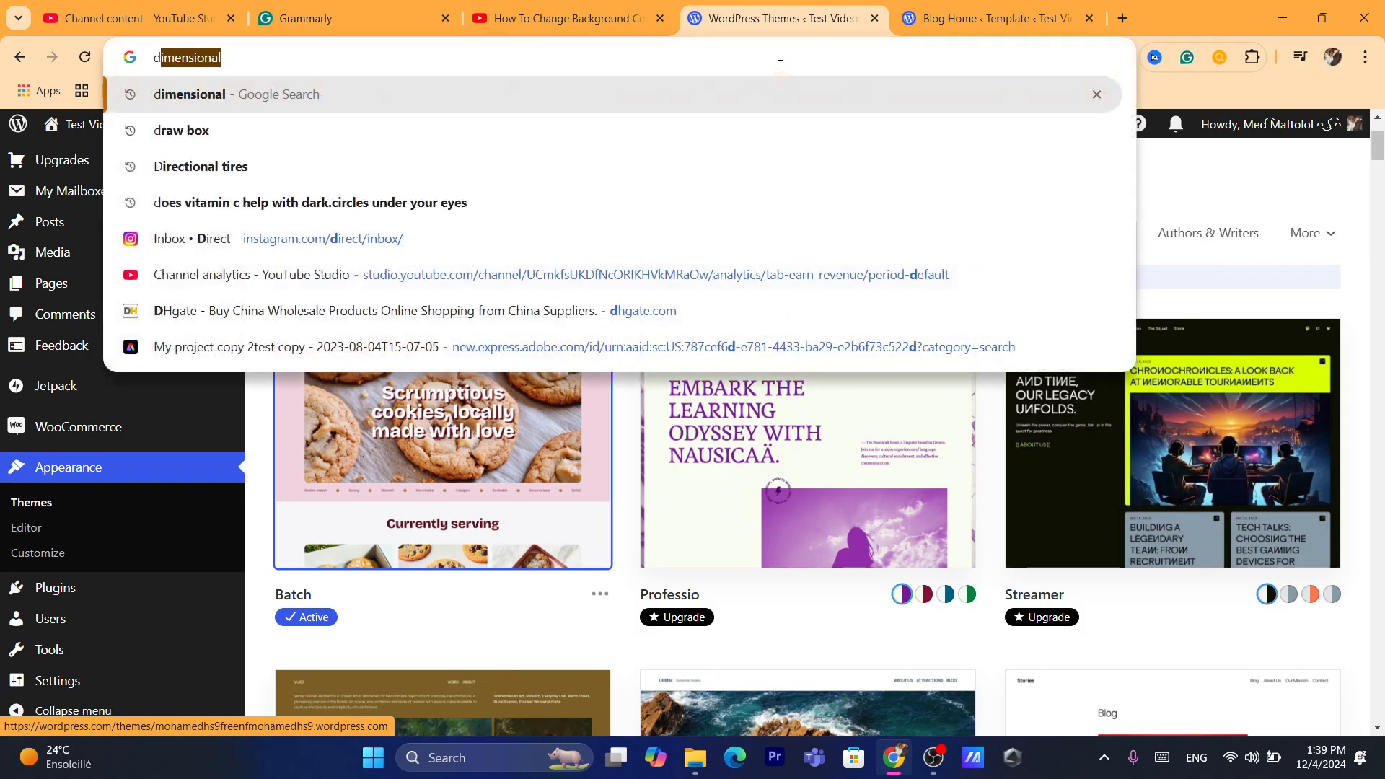
{"action": "left_click", "coordinate": [440, 462]}
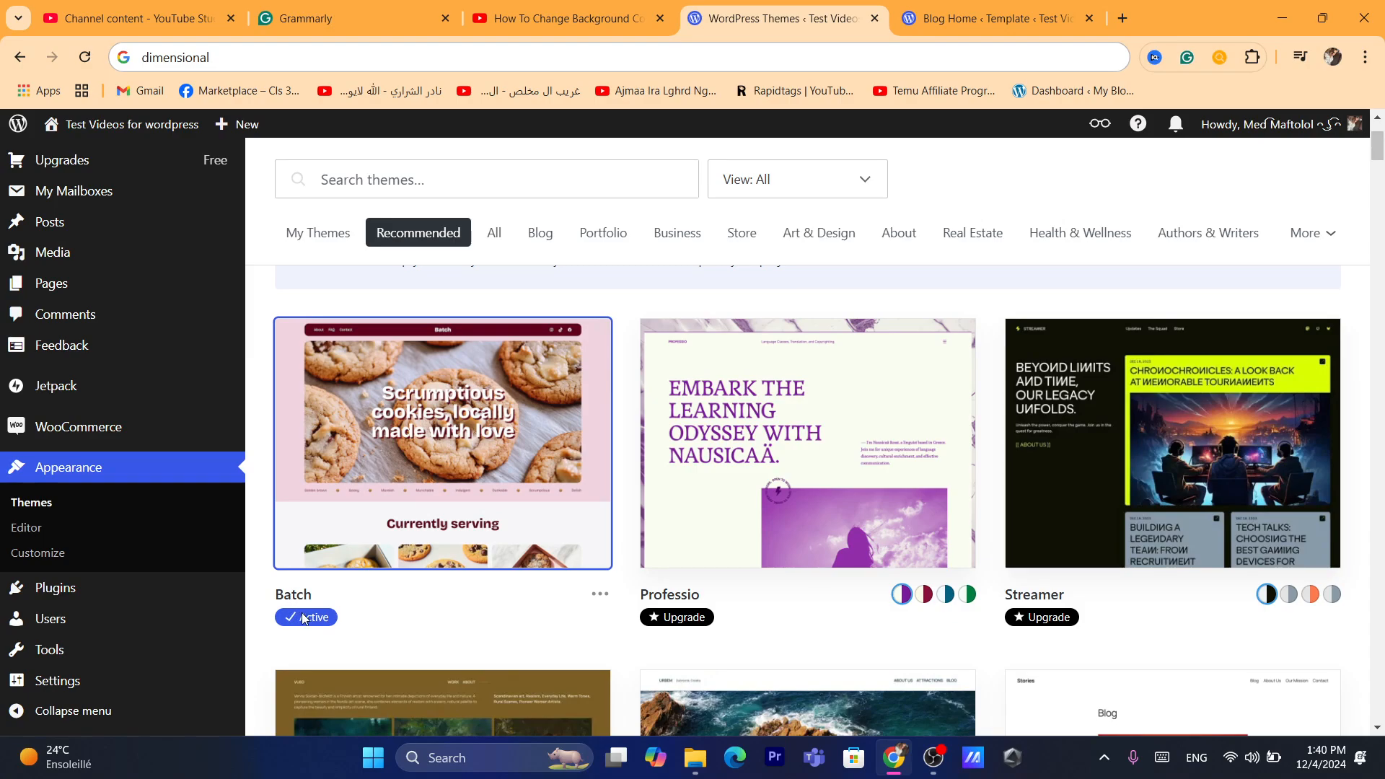
{"action": "left_click", "coordinate": [433, 456]}
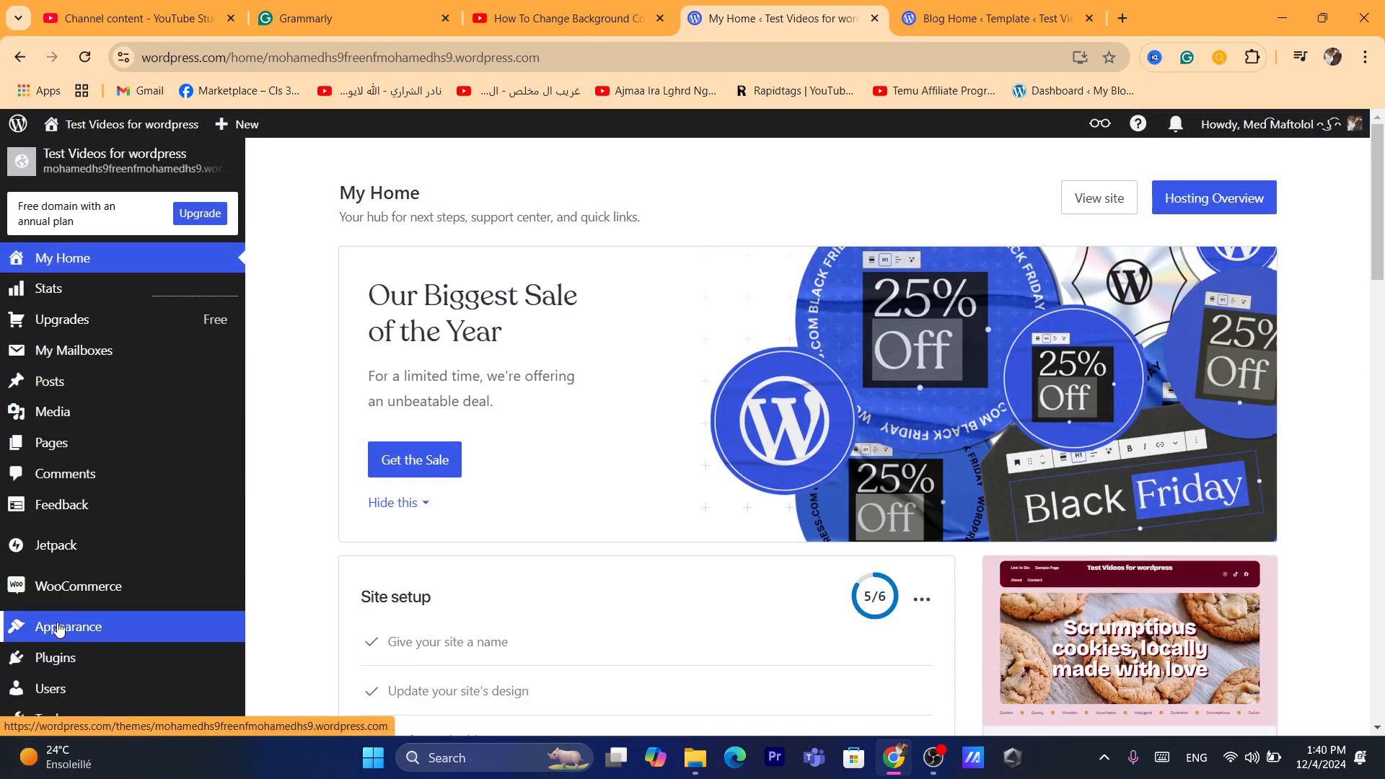
Step: Open the active Batch theme's Blog Home template in the site editor and close the template settings
{"action": "left_click", "coordinate": [58, 627]}
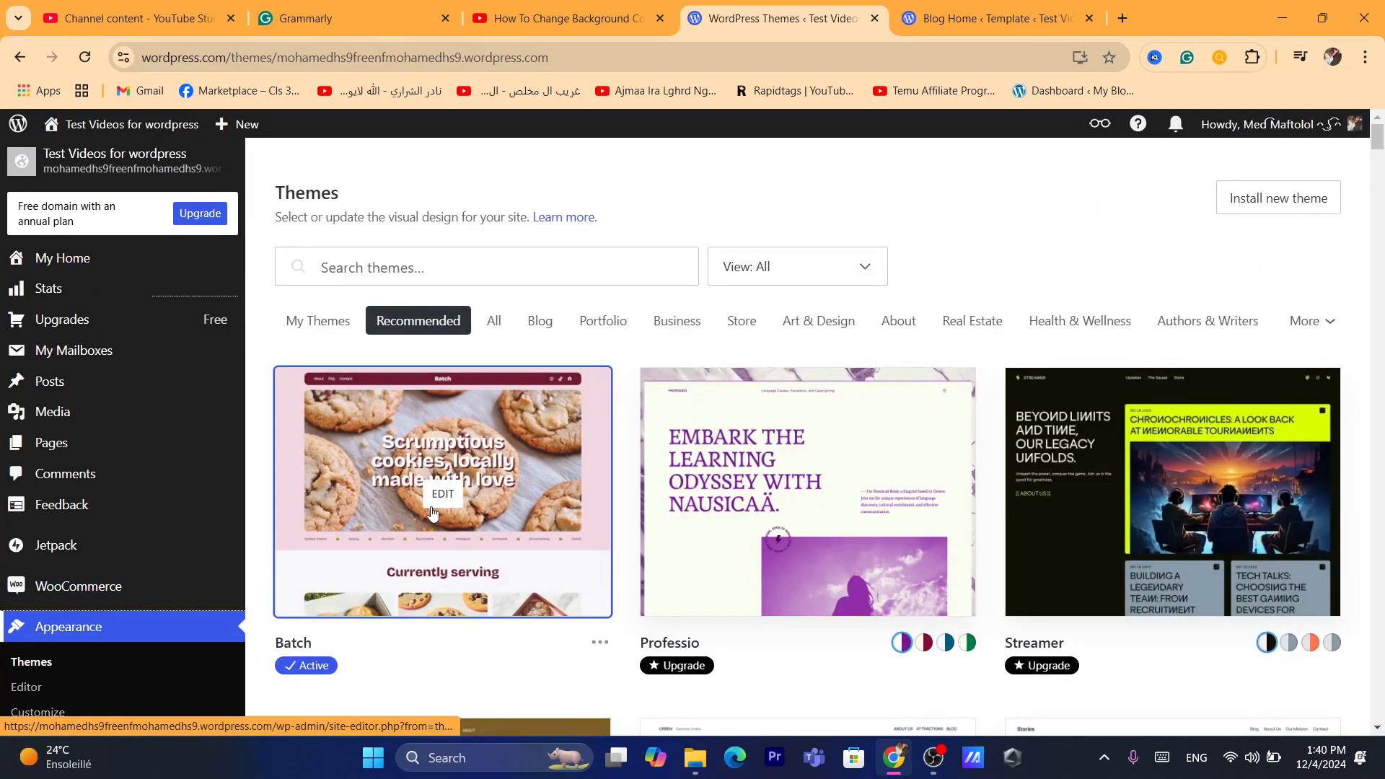
{"action": "left_click", "coordinate": [434, 506]}
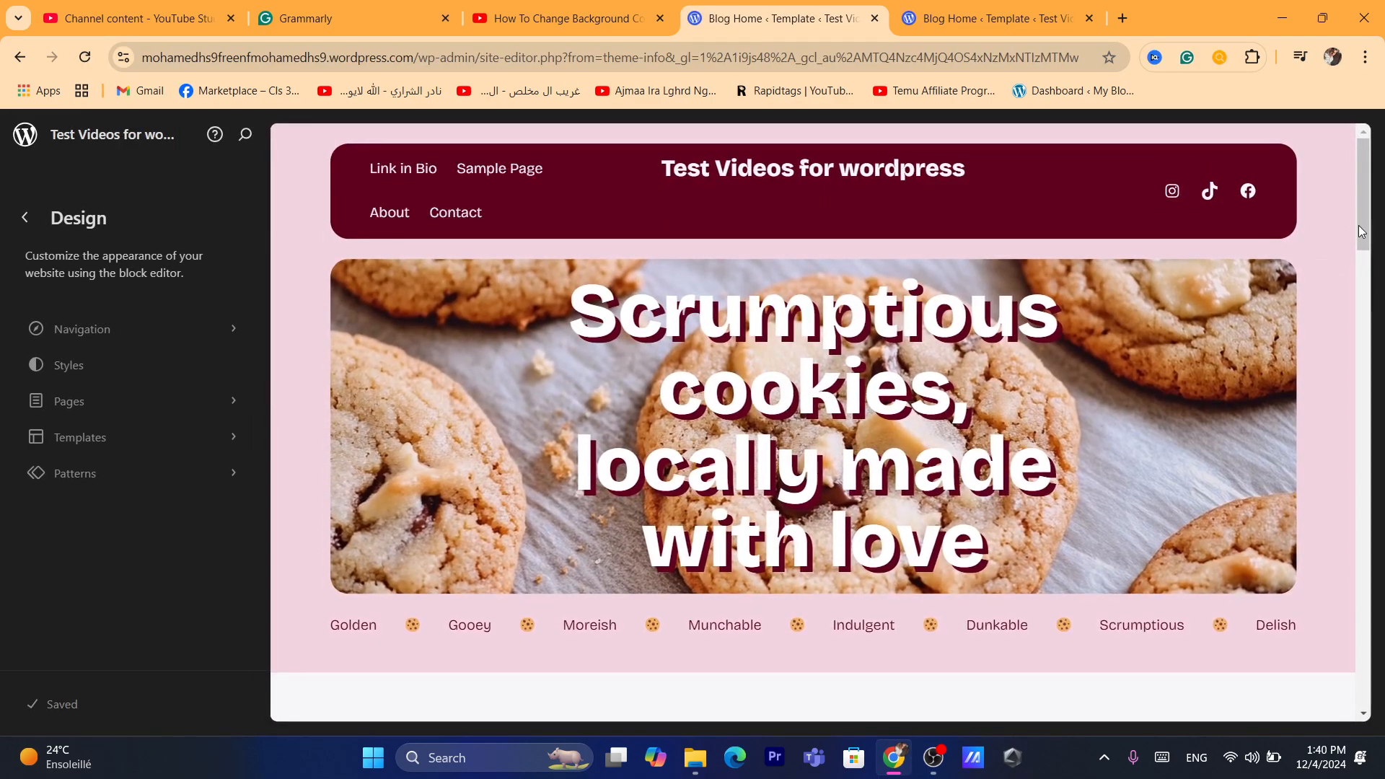
{"action": "left_click", "coordinate": [1339, 224]}
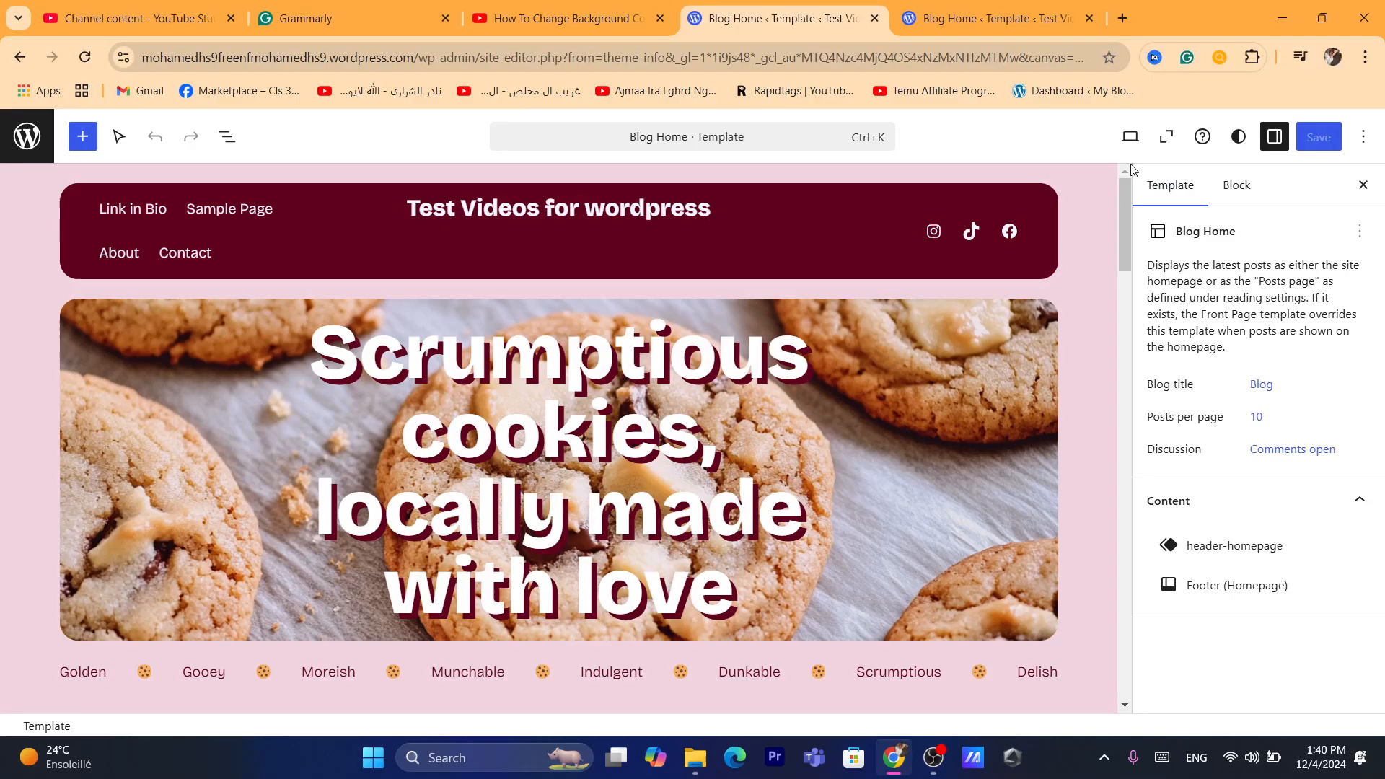
{"action": "left_click", "coordinate": [1357, 188]}
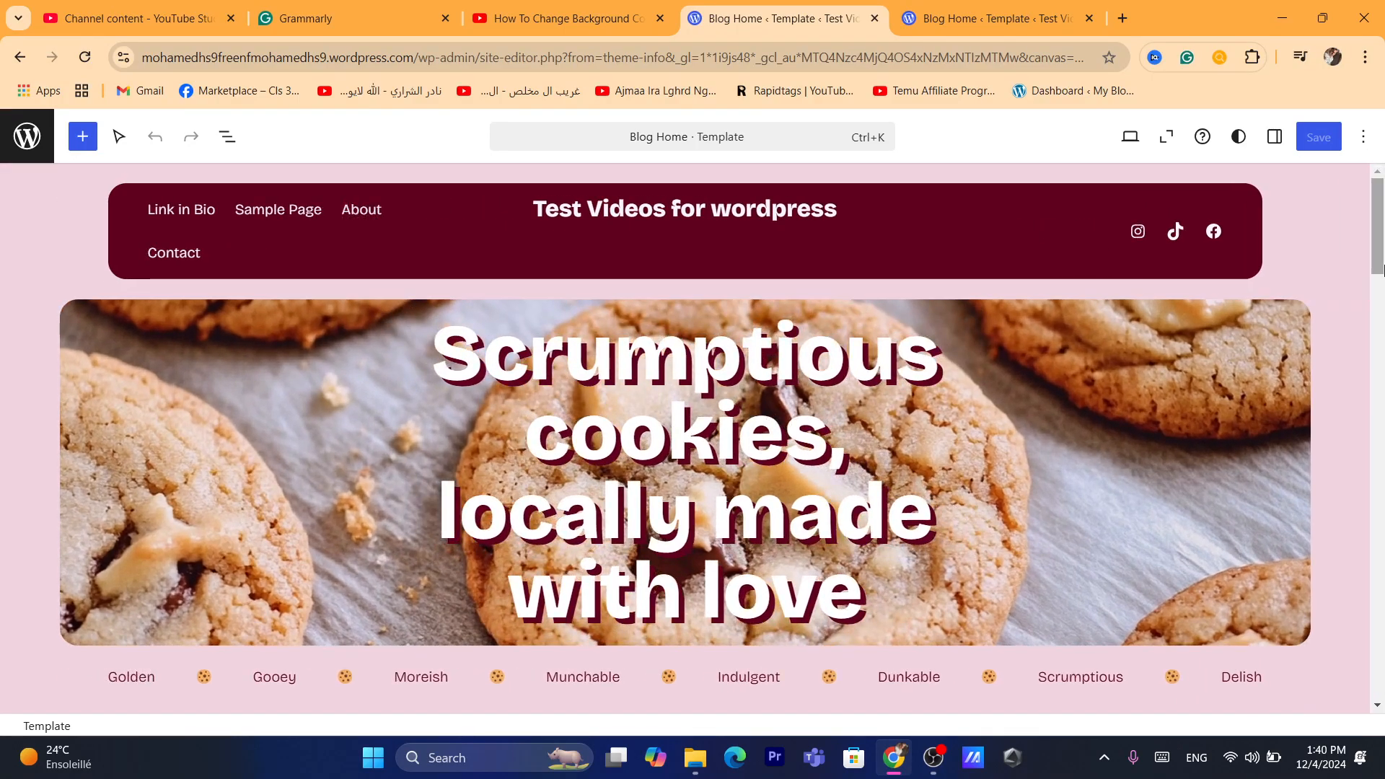
Step: Look through the homepage template's sections, selecting the group around the customer quote
{"action": "scroll", "coordinate": [702, 343], "scroll_direction": "down", "scroll_amount": 12}
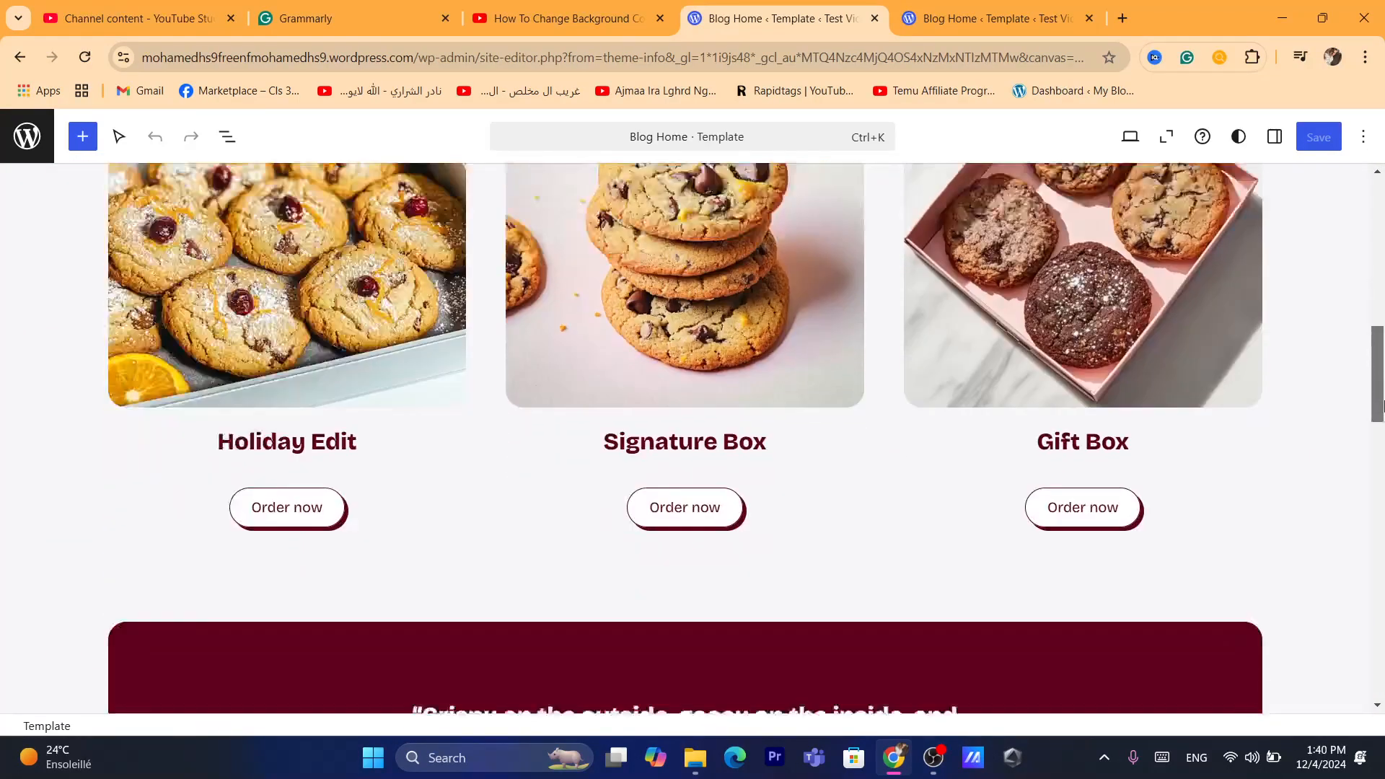
{"action": "left_click_drag", "start_coordinate": [1378, 388], "coordinate": [1381, 460]}
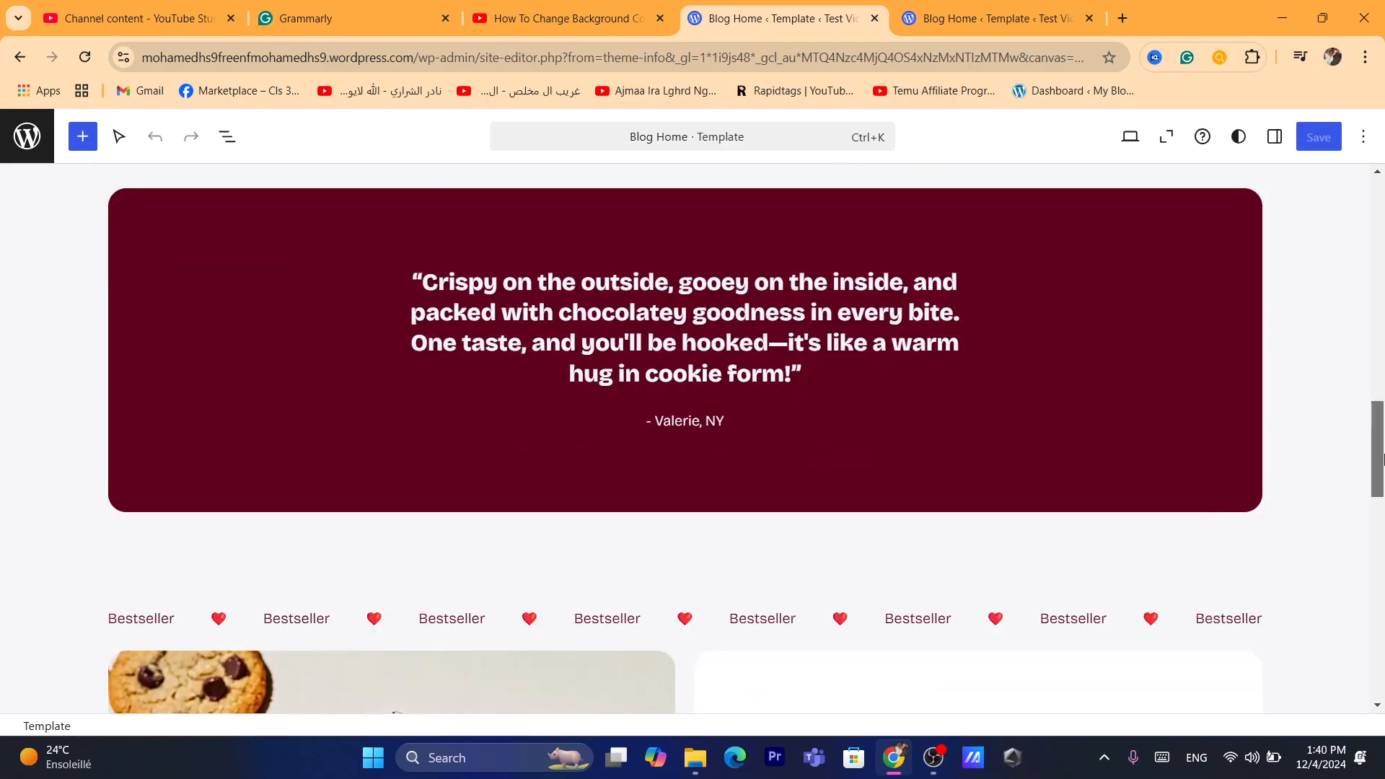
{"action": "left_click", "coordinate": [1085, 370]}
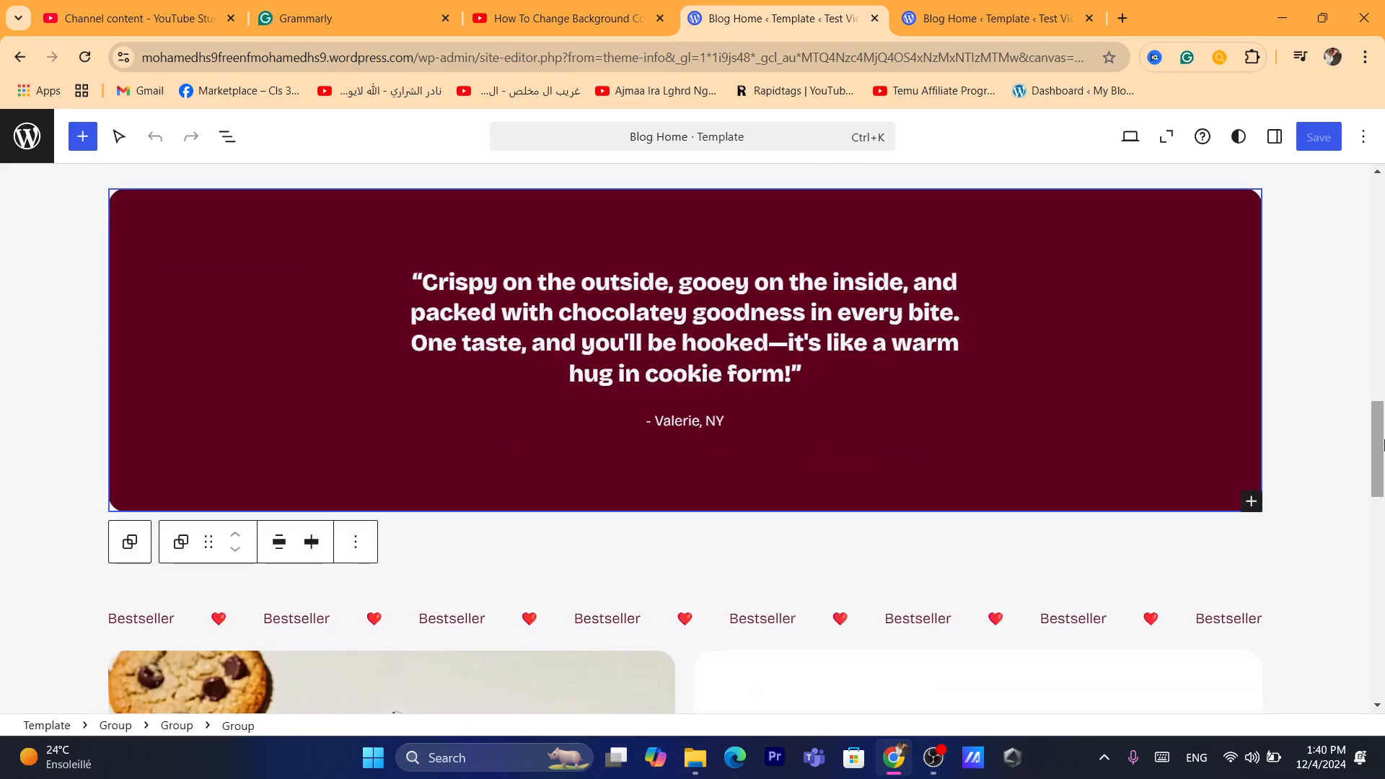
{"action": "left_click_drag", "start_coordinate": [1378, 465], "coordinate": [1374, 155]}
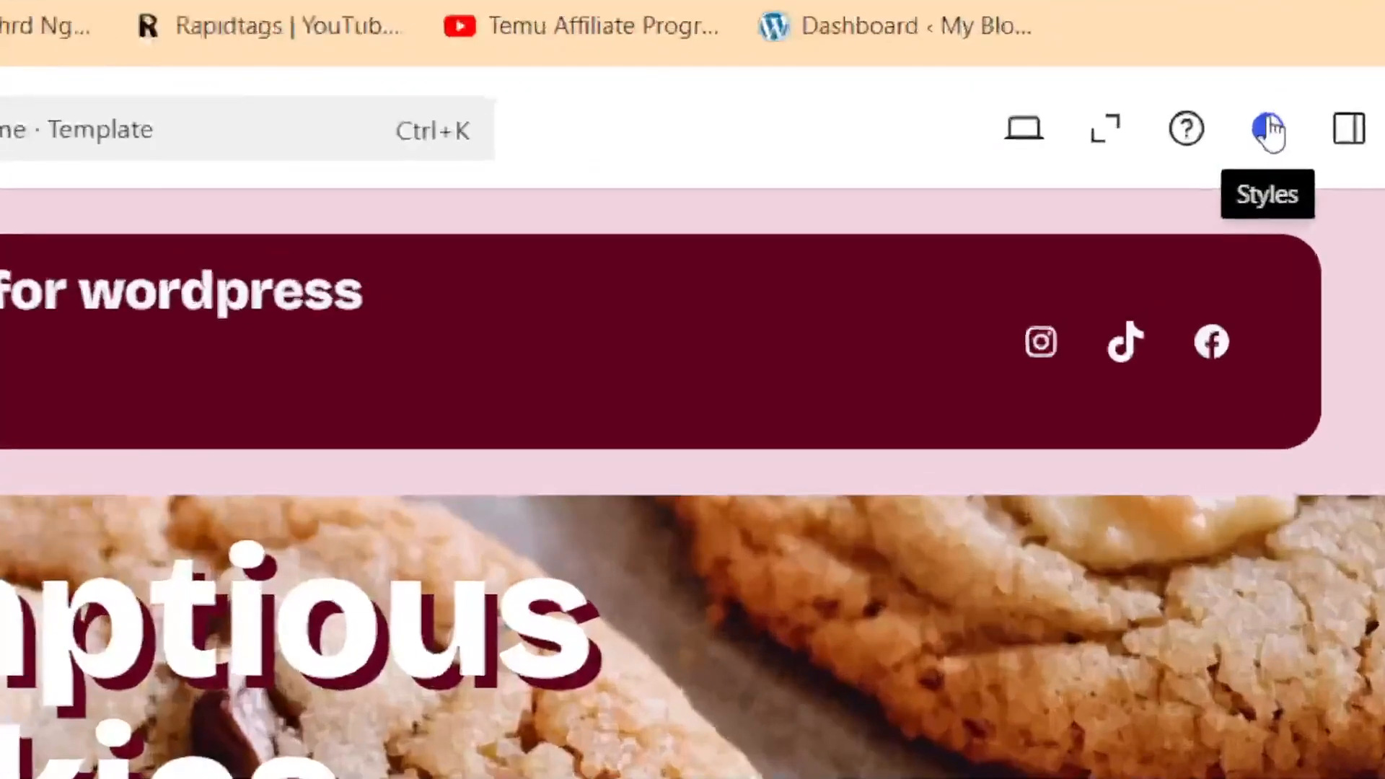
Step: Open the site Styles and examine the upload option for a background image without choosing a file
{"action": "left_click", "coordinate": [1239, 138]}
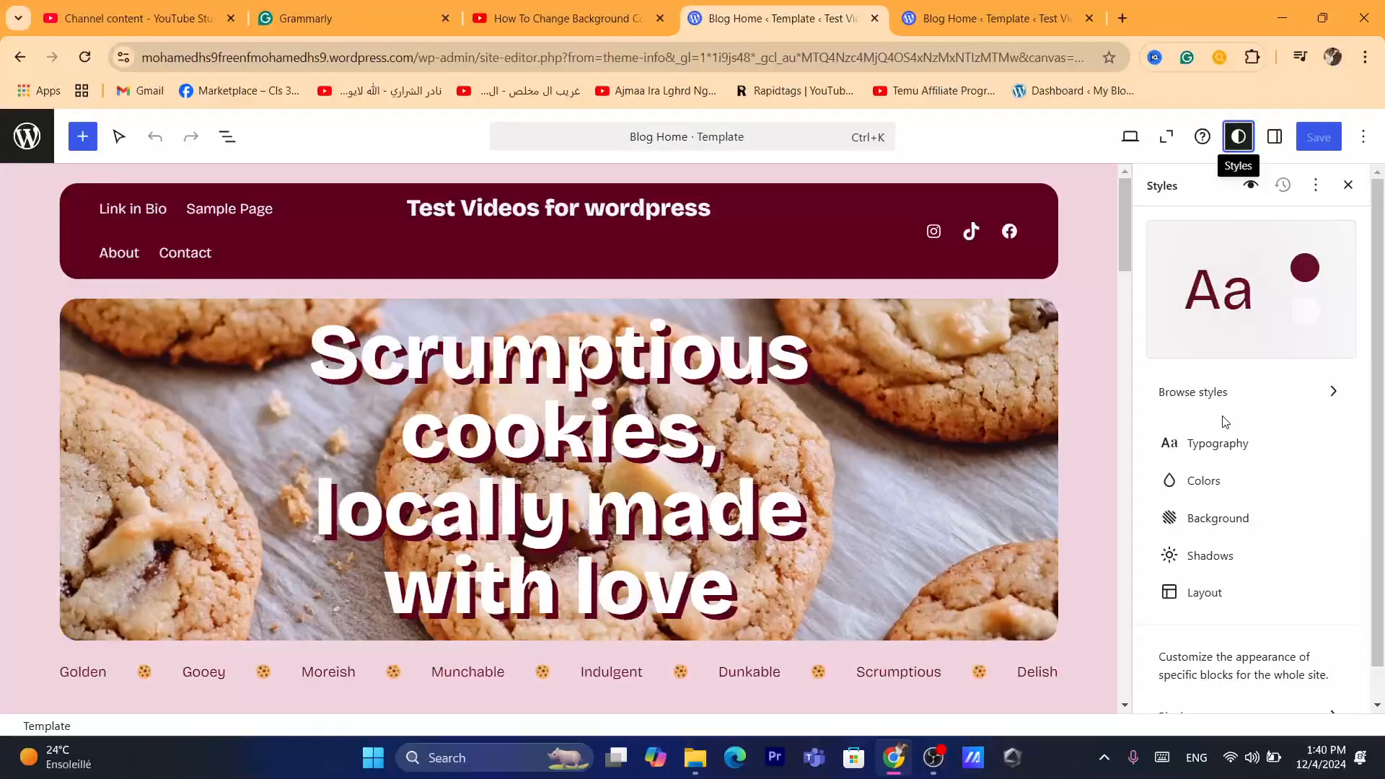
{"action": "left_click", "coordinate": [1218, 518]}
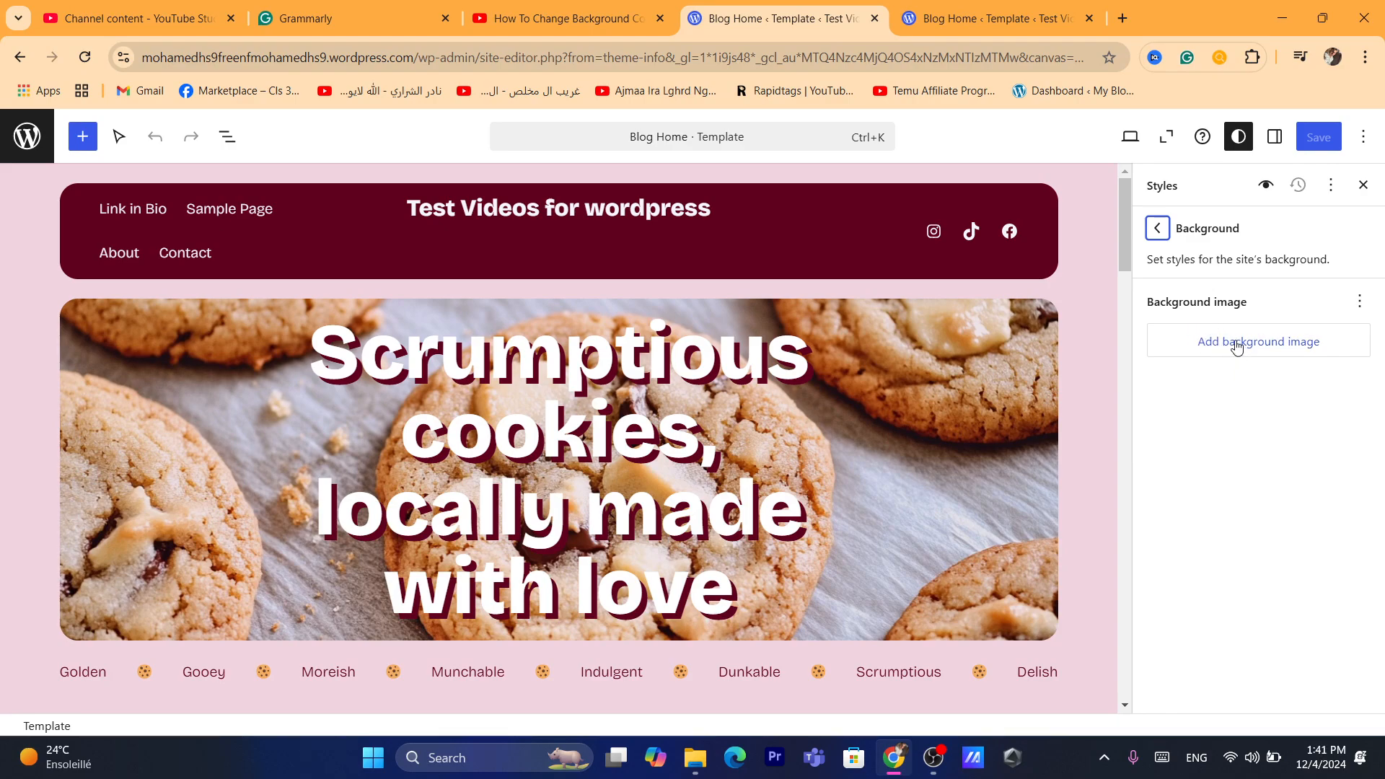
{"action": "left_click", "coordinate": [1237, 345]}
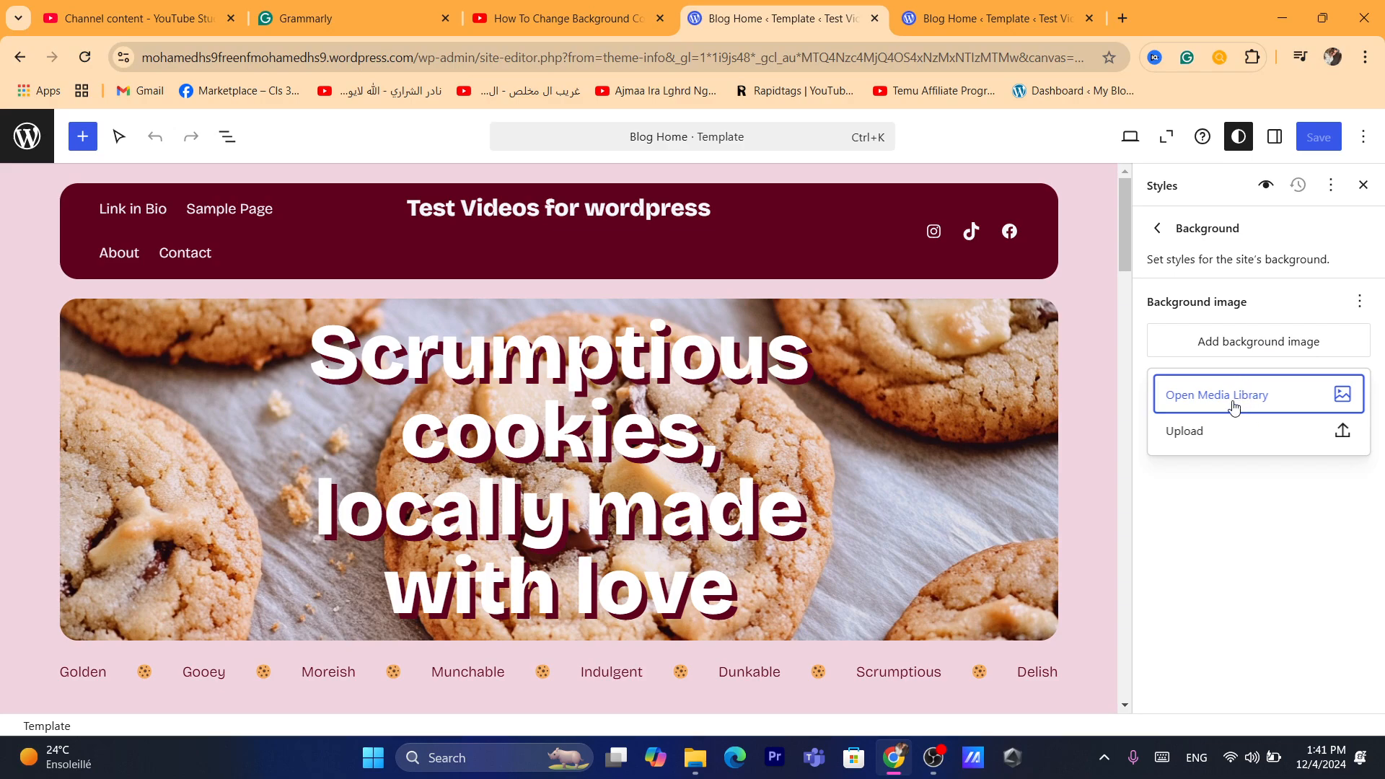
{"action": "left_click", "coordinate": [1195, 432]}
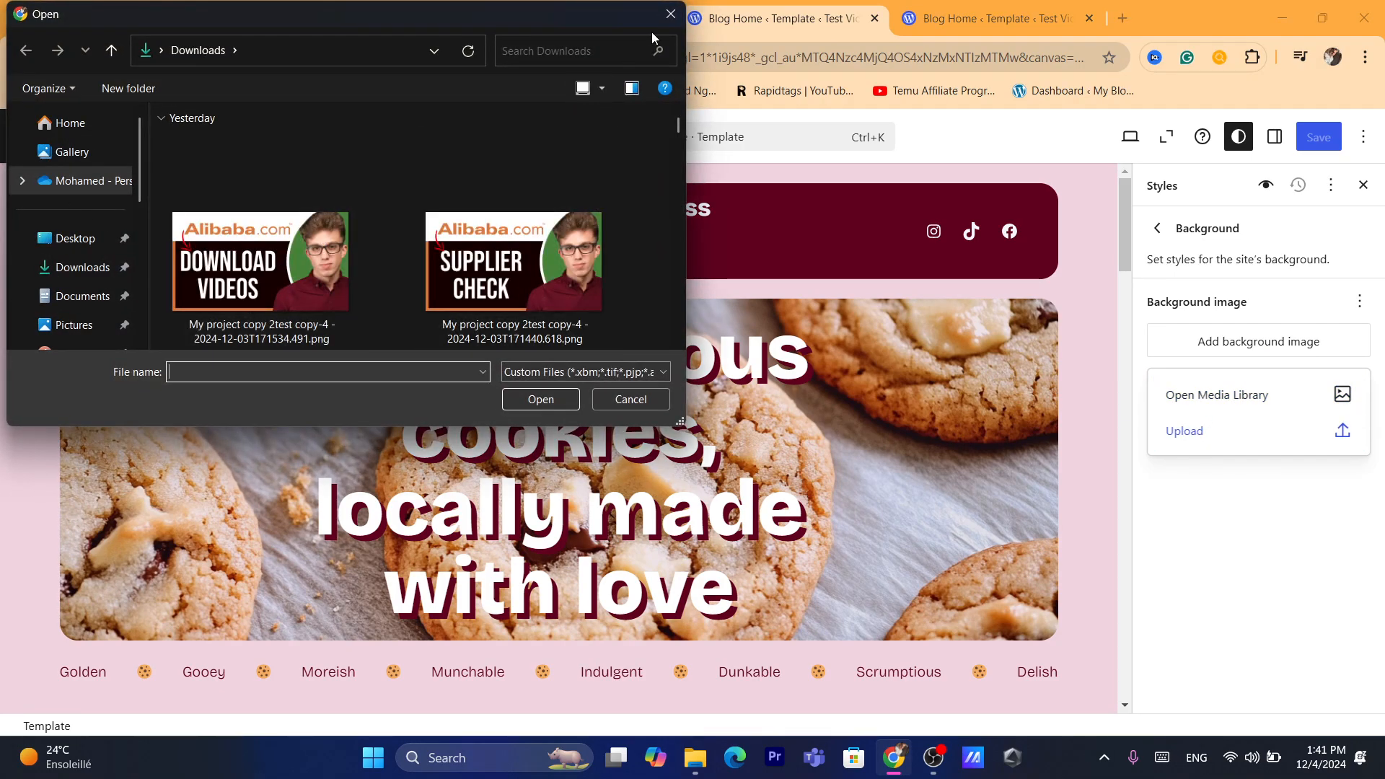
{"action": "left_click", "coordinate": [668, 16]}
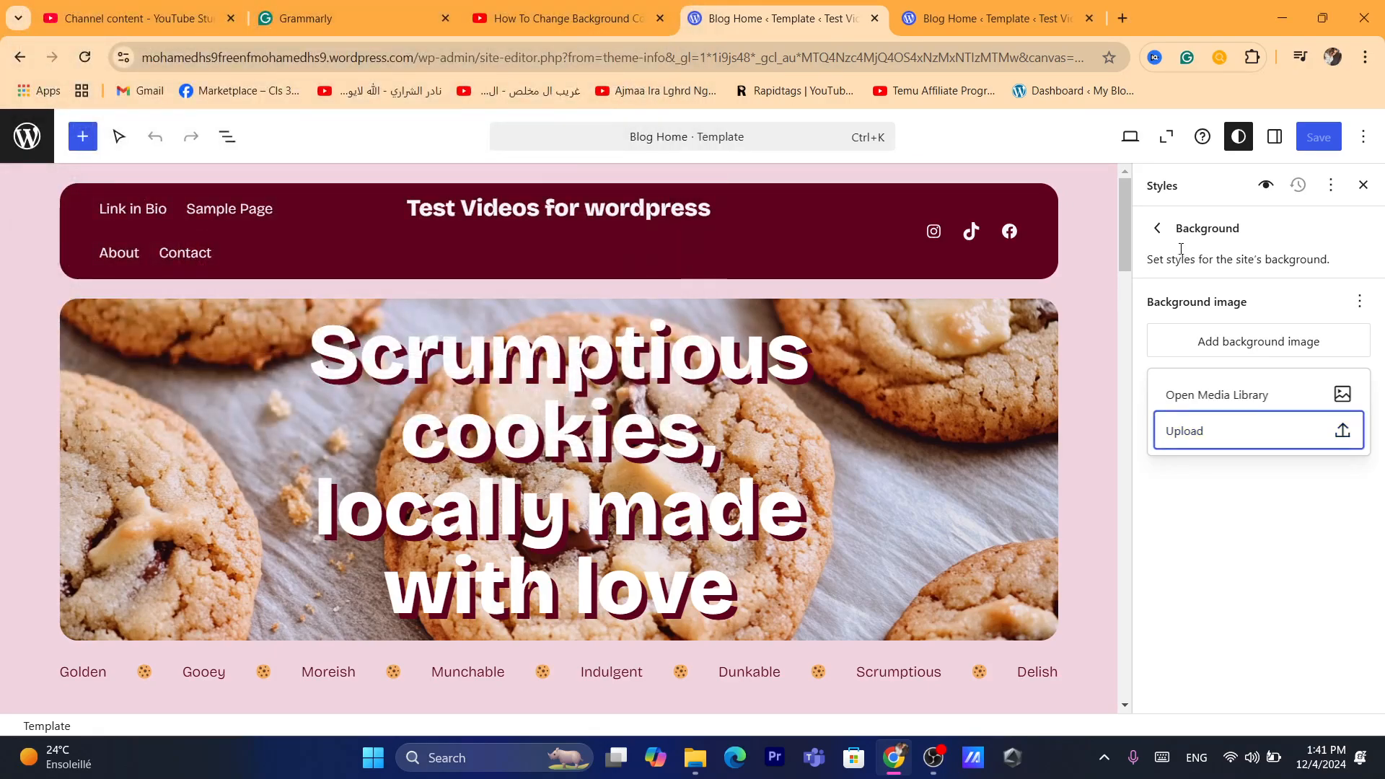
{"action": "left_click", "coordinate": [1158, 230]}
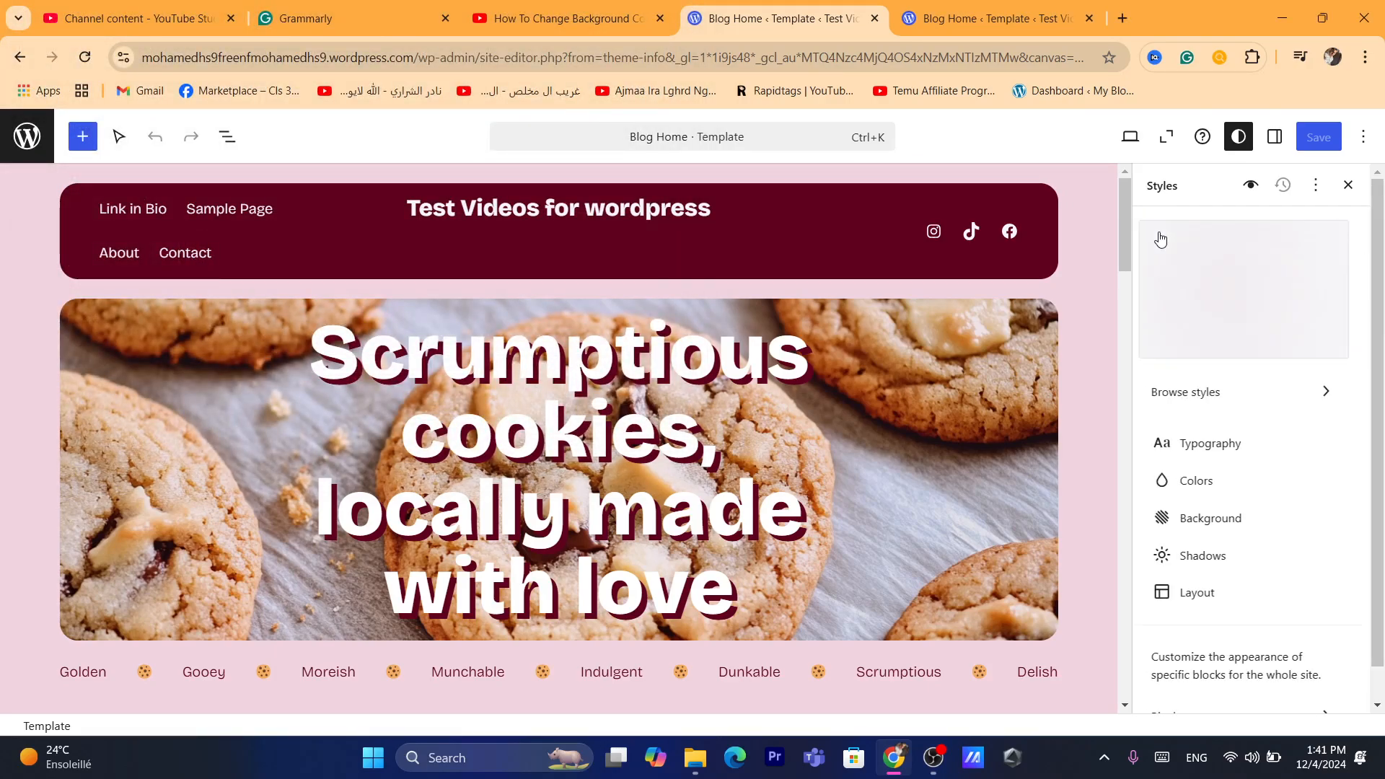
Step: Try white #FFFFFF, maroon #5F021F and pink #F1D4E0 as the site's background color in the Styles colors
{"action": "left_click", "coordinate": [1210, 485]}
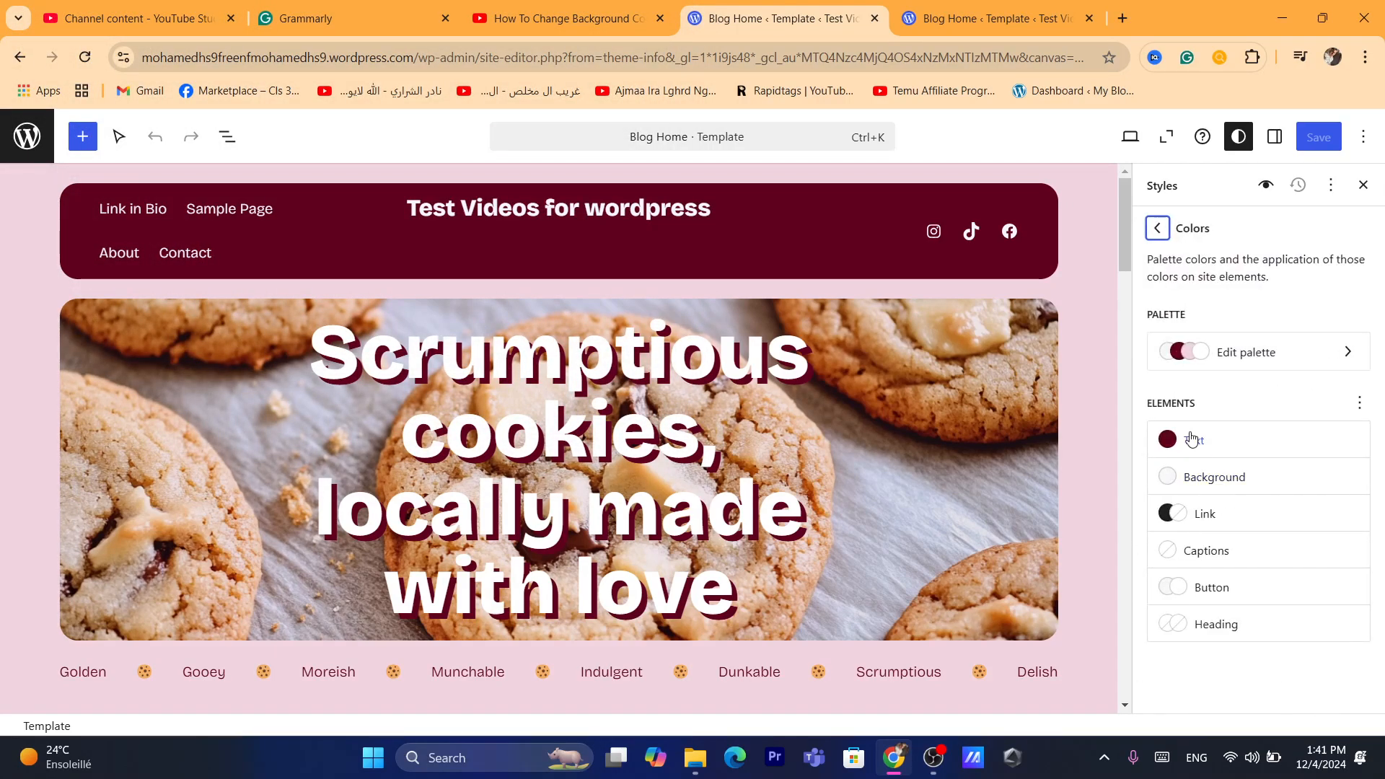
{"action": "left_click", "coordinate": [1200, 488]}
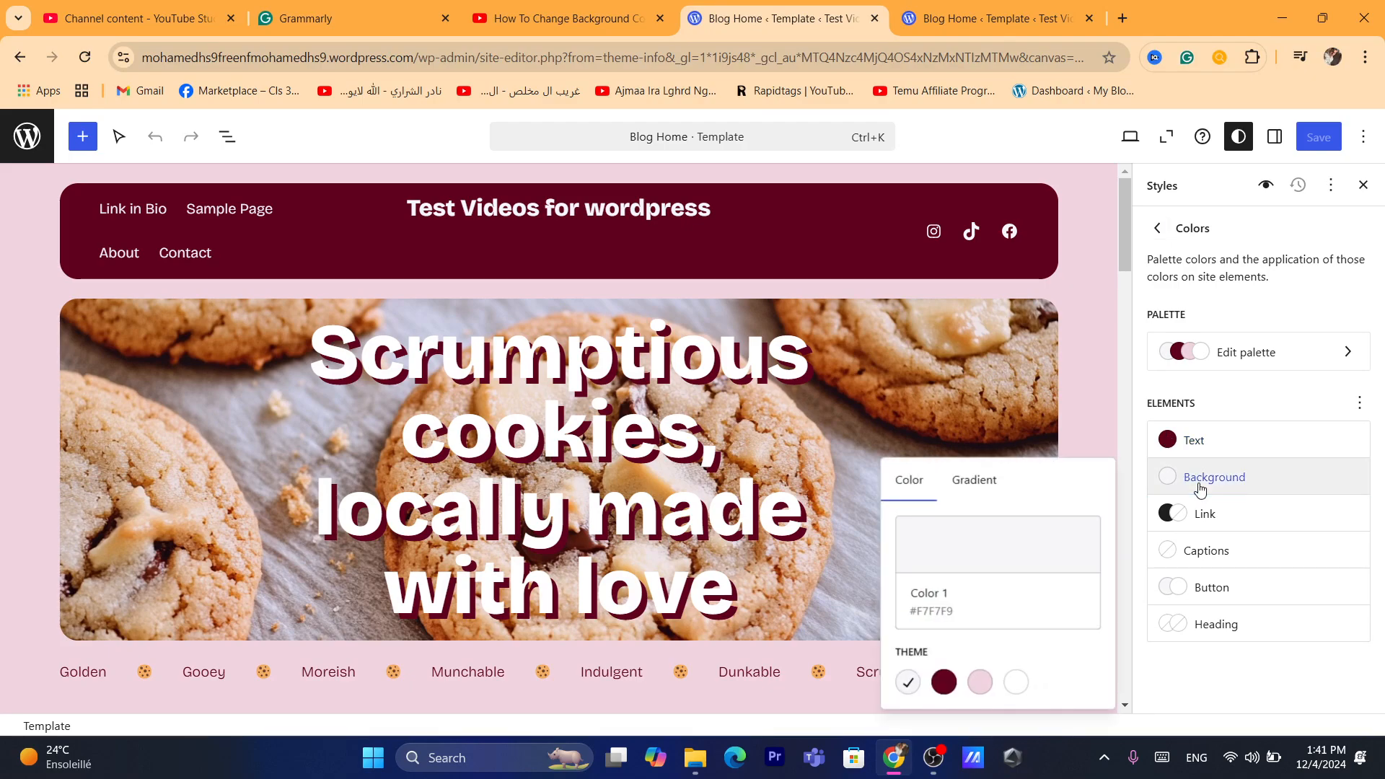
{"action": "left_click", "coordinate": [981, 682]}
{"action": "left_click", "coordinate": [1020, 422]}
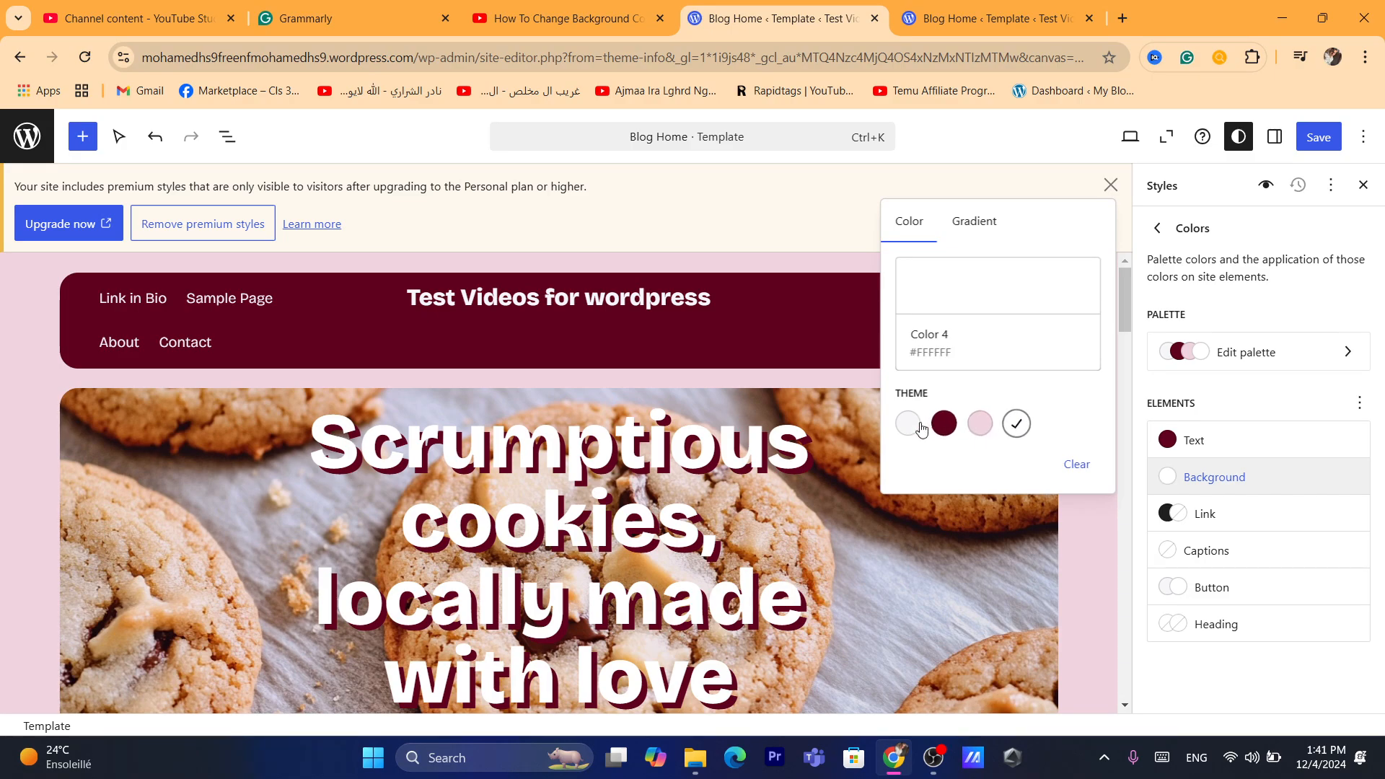
{"action": "left_click", "coordinate": [947, 430]}
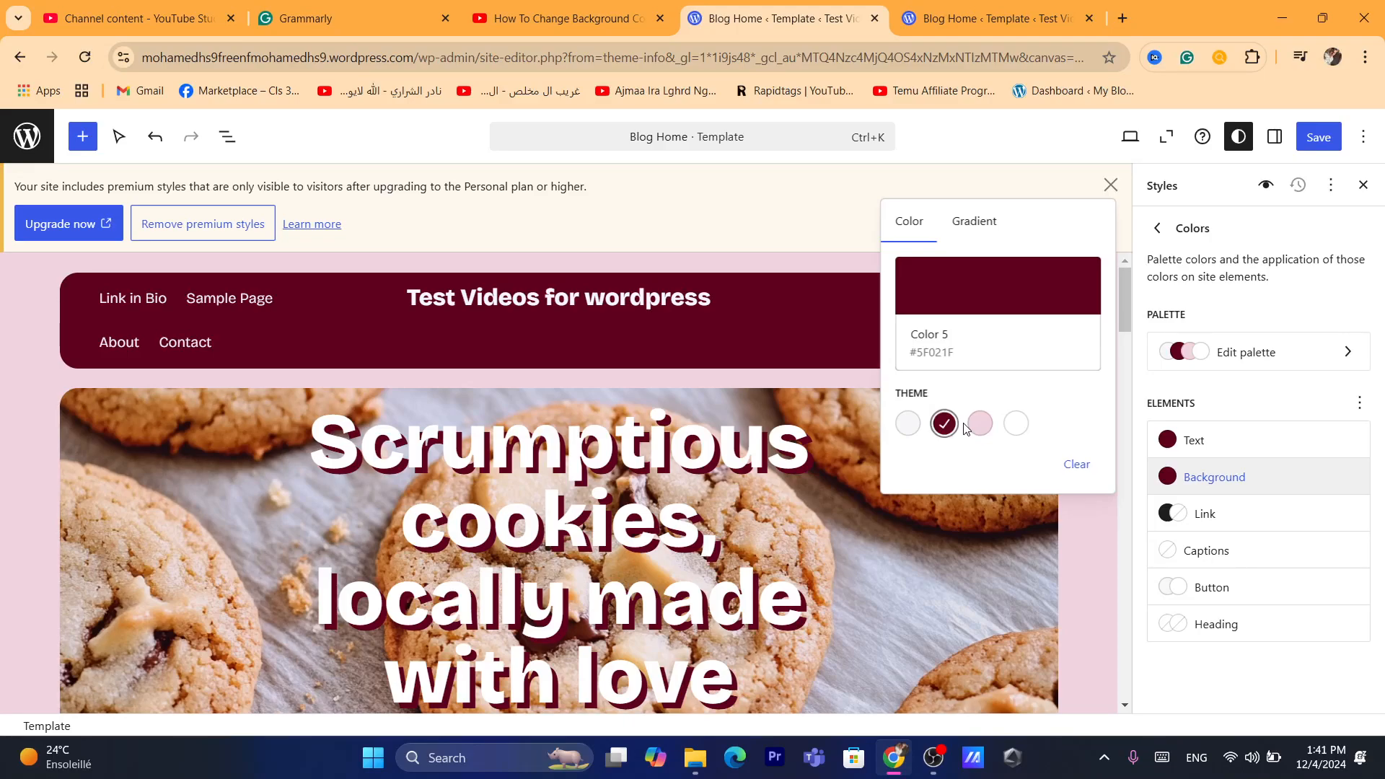
{"action": "left_click", "coordinate": [980, 423]}
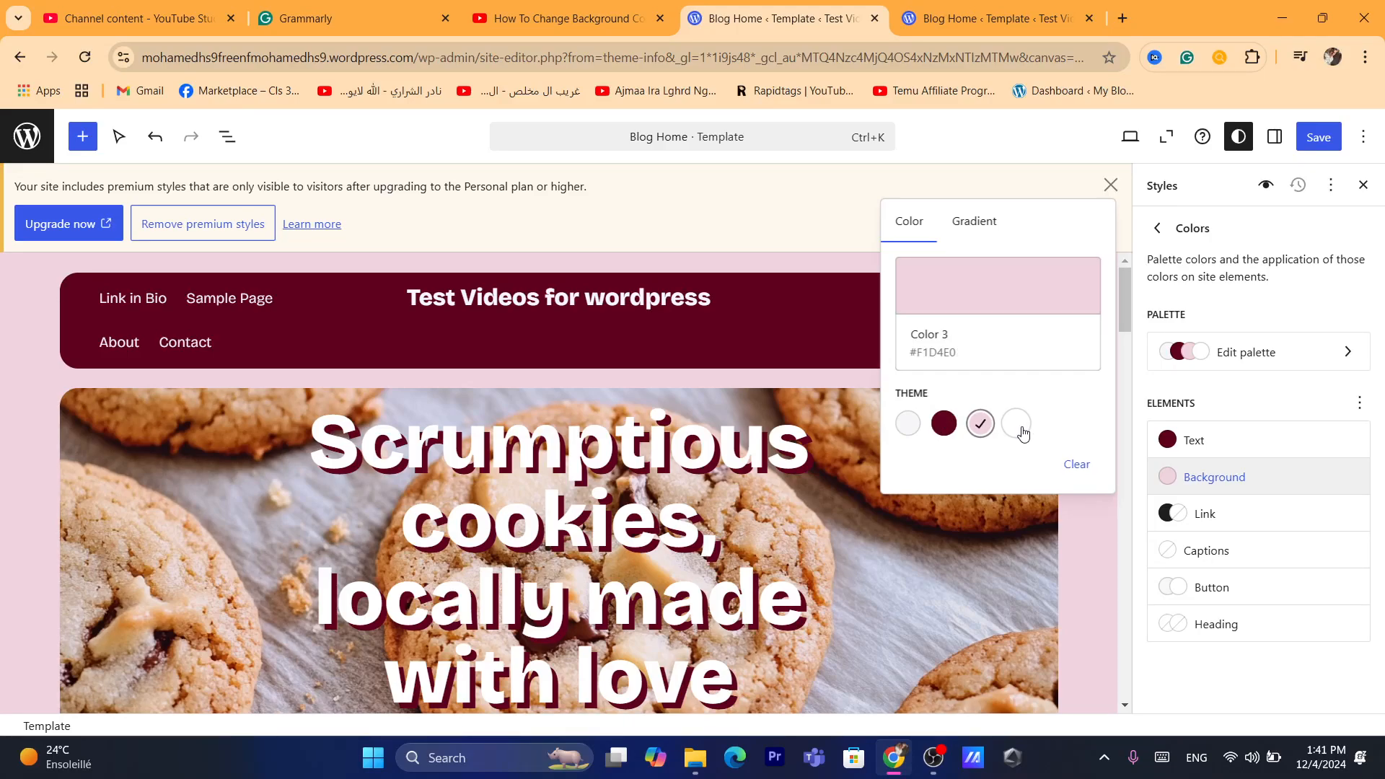
Step: Give the site background a blue-to-purple gradient of type Radial
{"action": "left_click", "coordinate": [974, 221]}
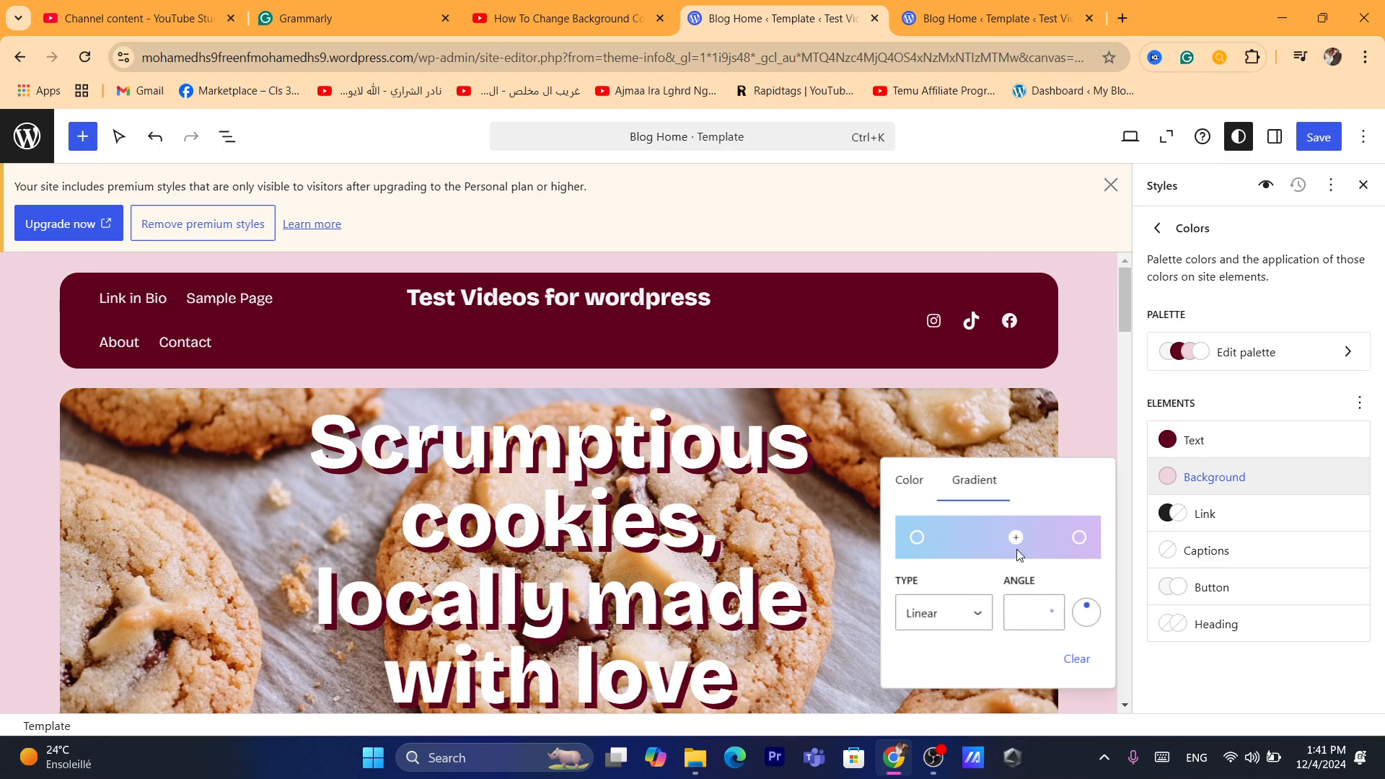
{"action": "left_click", "coordinate": [956, 598]}
{"action": "left_click", "coordinate": [942, 664]}
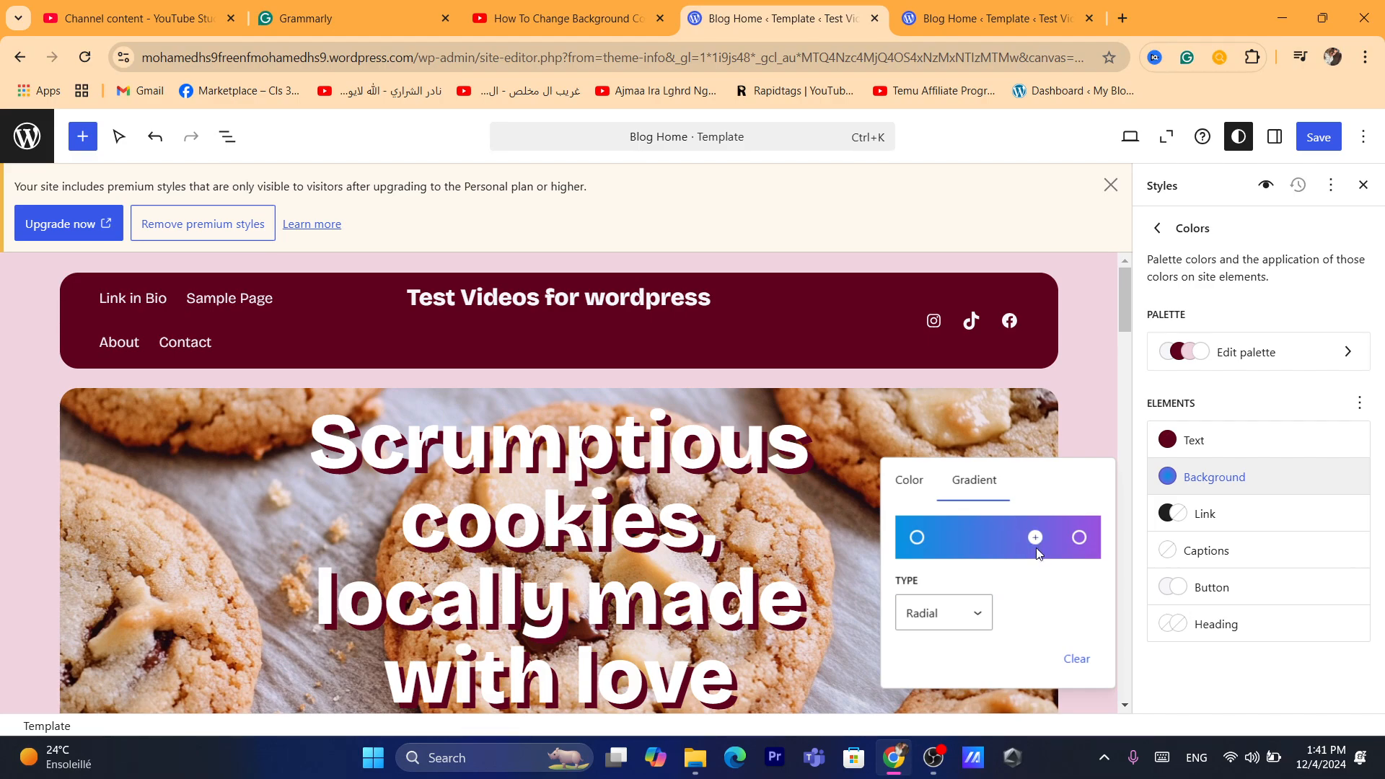
Step: Set the links' hover color to white #FFFFFF and save the site changes
{"action": "left_click", "coordinate": [1200, 513]}
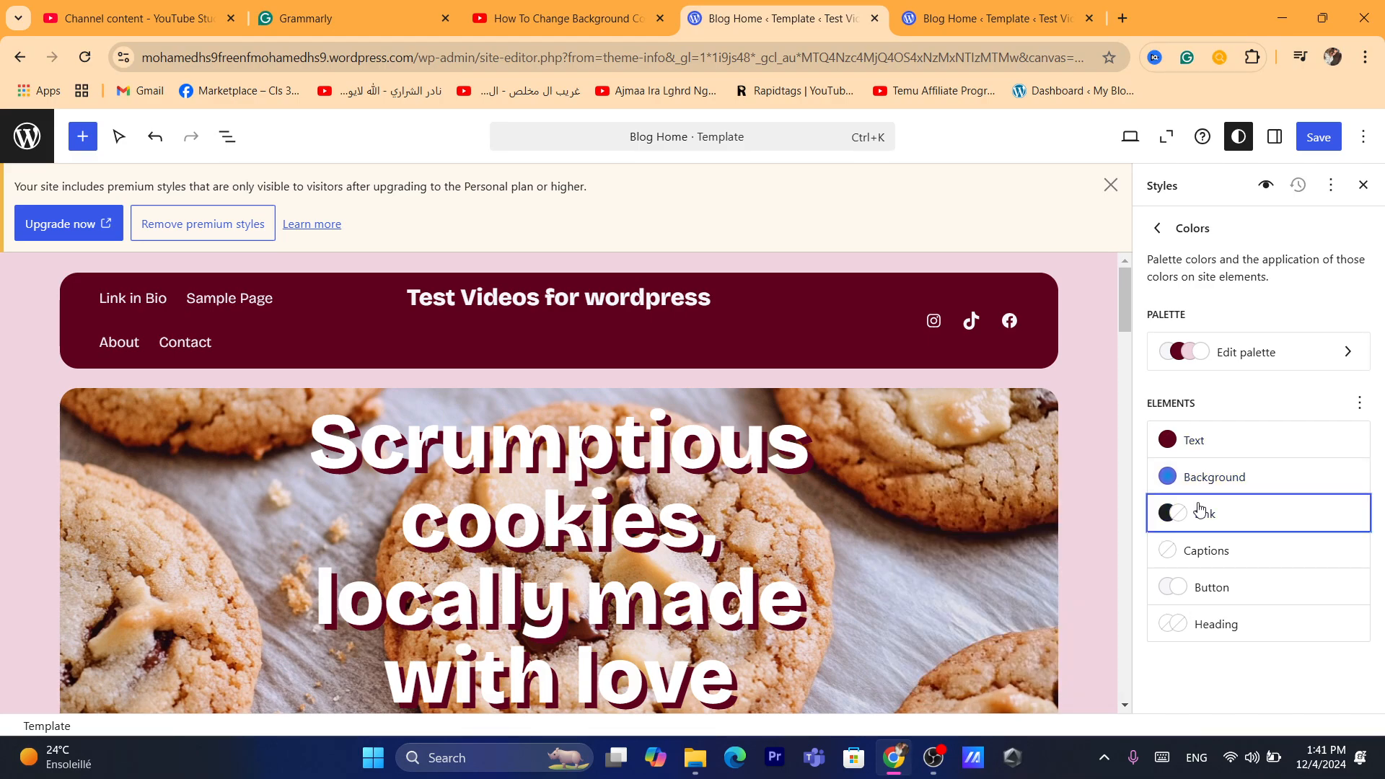
{"action": "left_click", "coordinate": [985, 593]}
{"action": "left_click", "coordinate": [984, 593]}
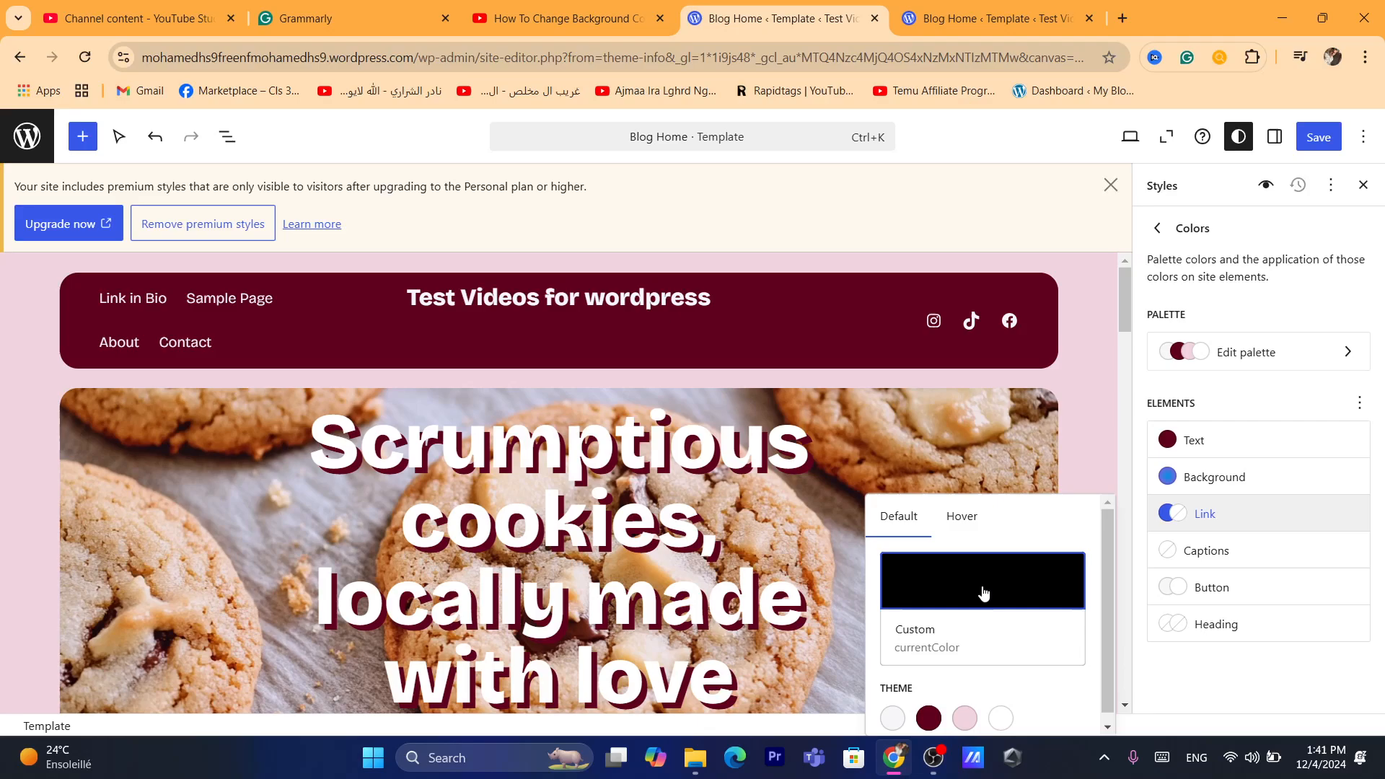
{"action": "left_click", "coordinate": [971, 527]}
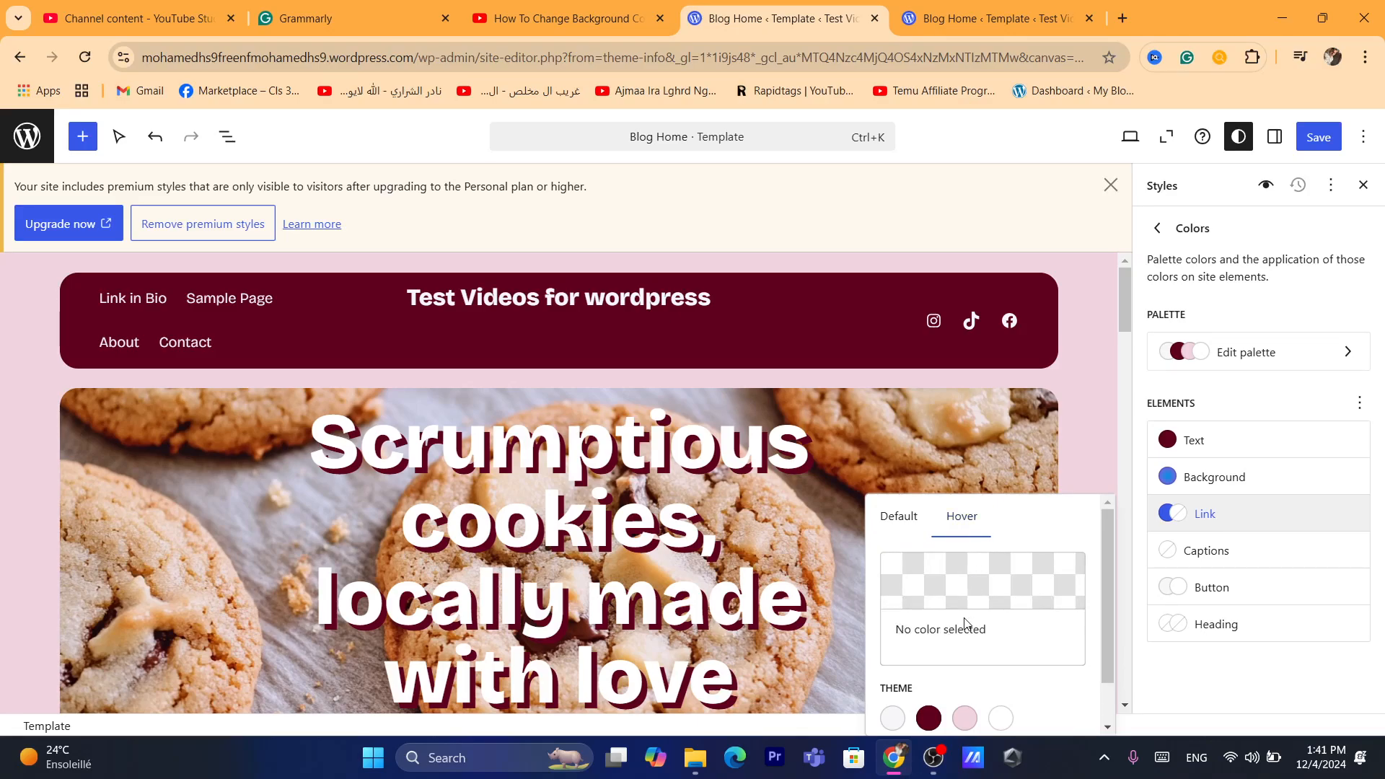
{"action": "left_click", "coordinate": [1001, 718]}
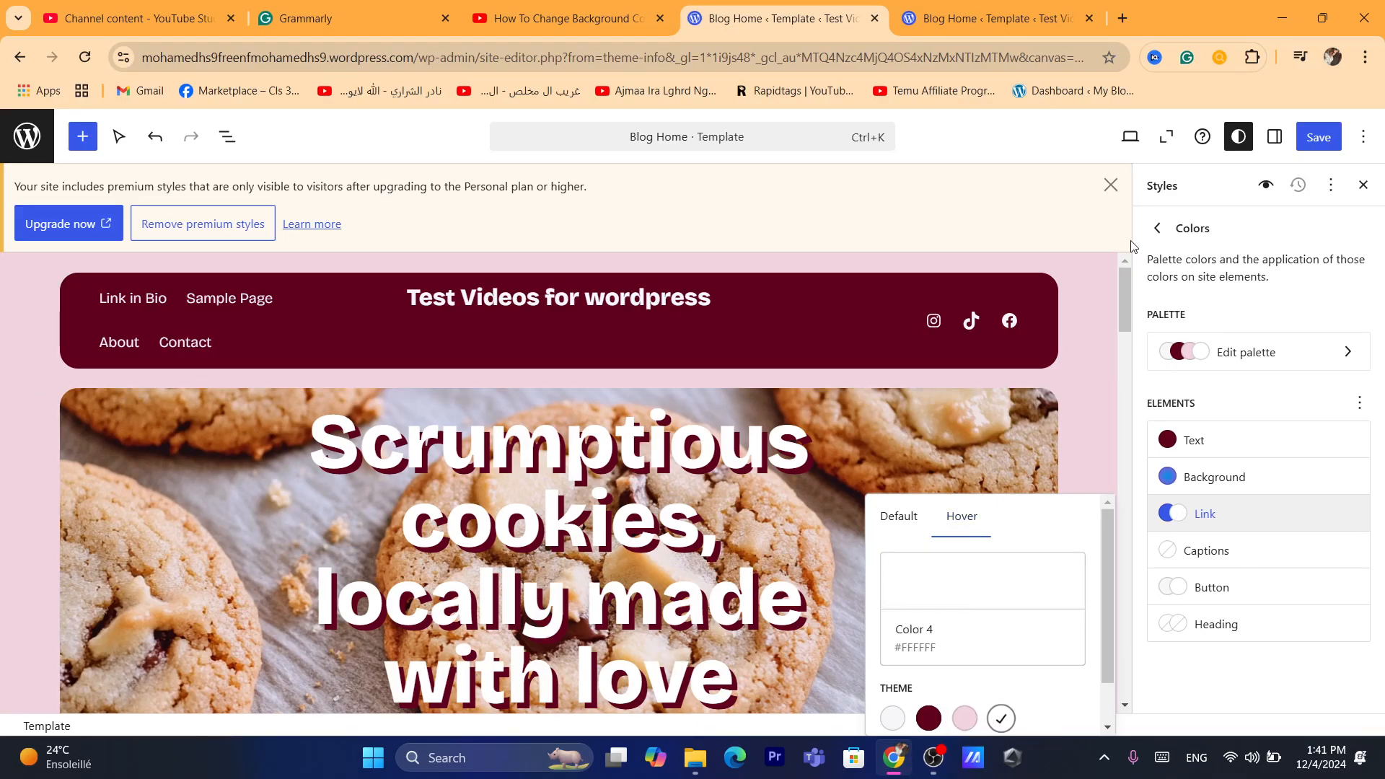
{"action": "left_click", "coordinate": [1319, 137]}
{"action": "left_click", "coordinate": [1317, 137]}
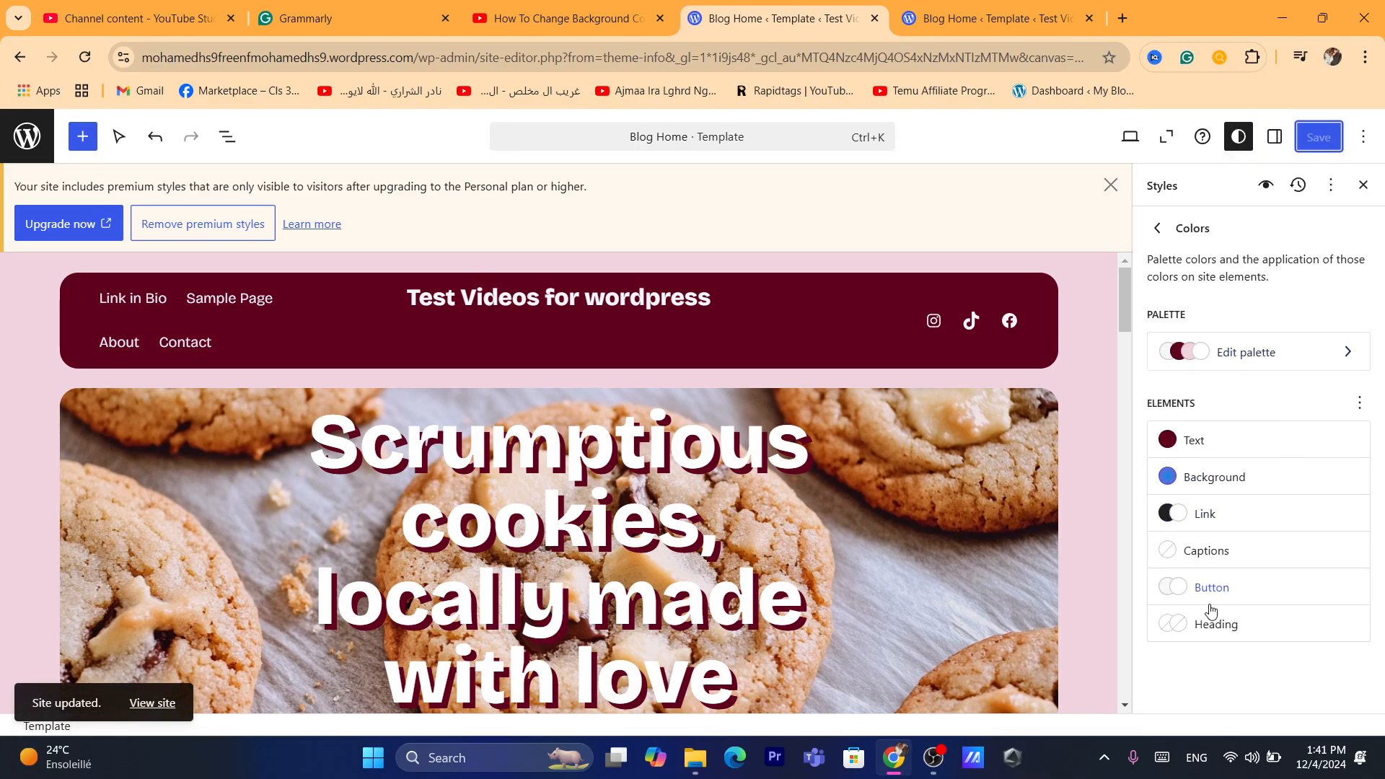
Step: Try custom grey #837878 and white #FFFFFF as the background color of the buttons
{"action": "left_click", "coordinate": [1190, 597]}
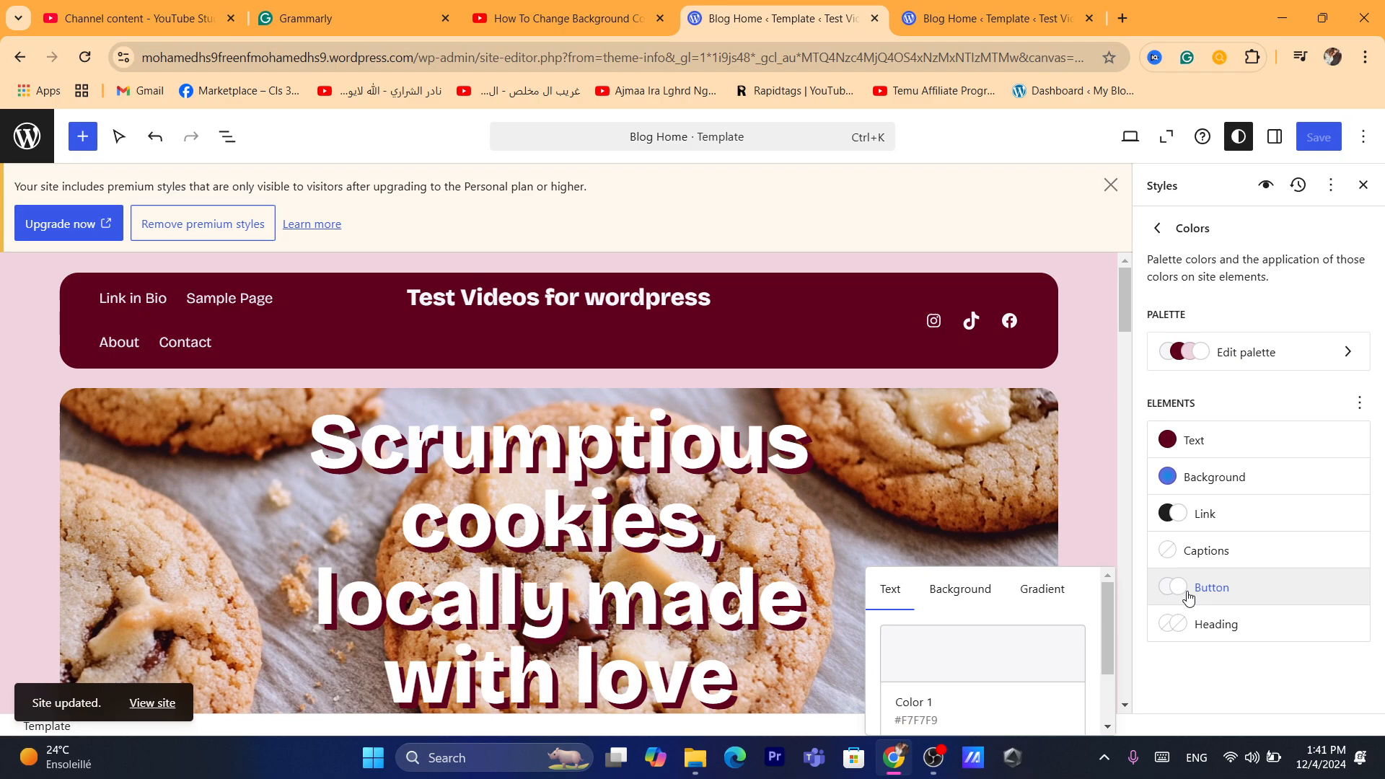
{"action": "left_click", "coordinate": [959, 594]}
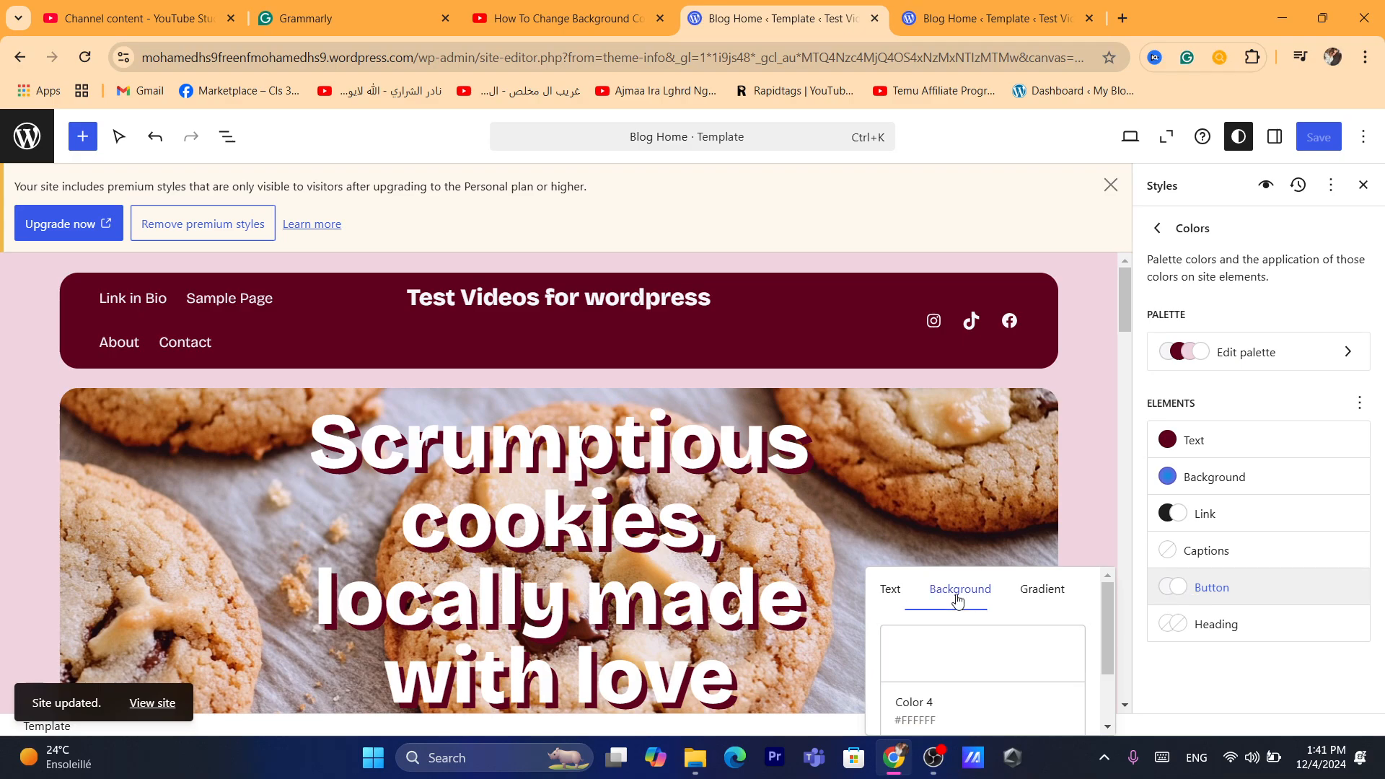
{"action": "left_click", "coordinate": [958, 663]}
{"action": "left_click_drag", "start_coordinate": [720, 526], "coordinate": [673, 473]}
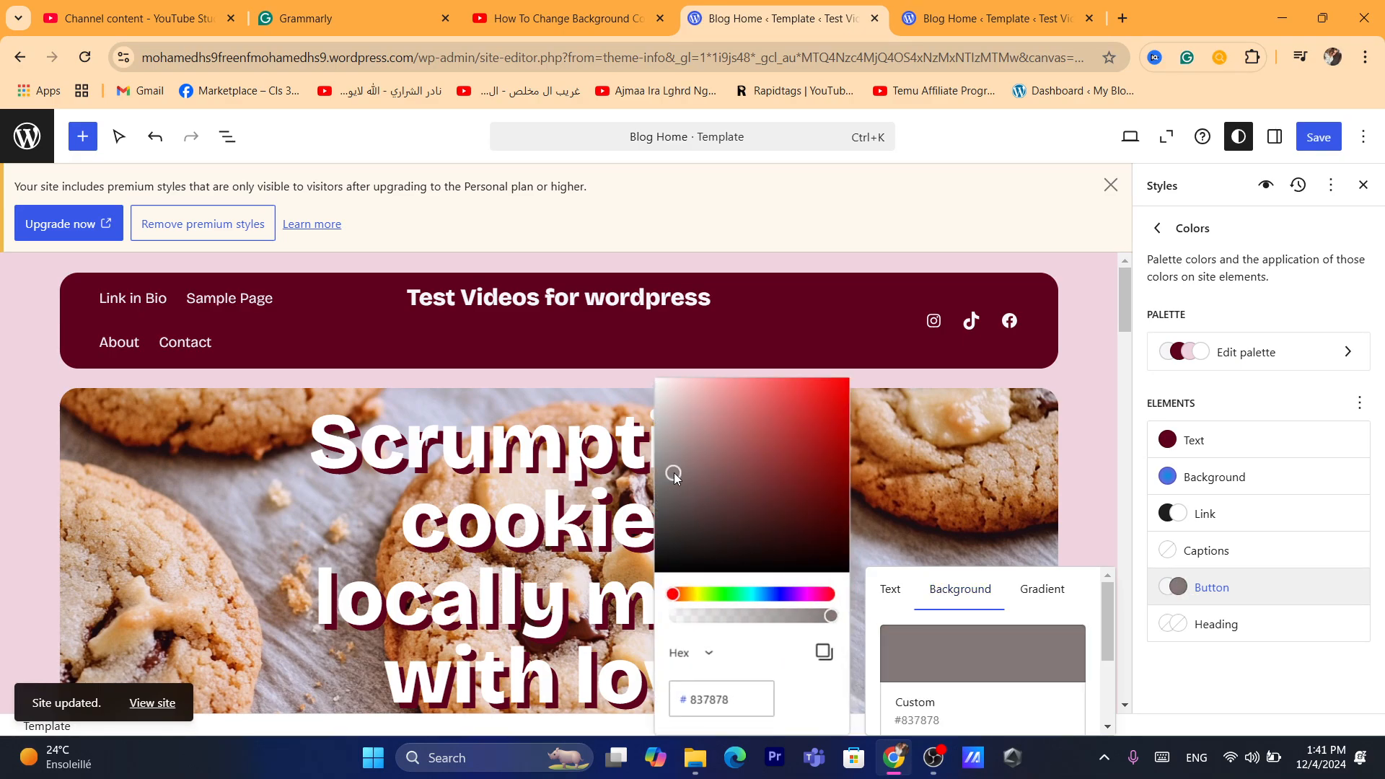
{"action": "left_click_drag", "start_coordinate": [1120, 288], "coordinate": [1120, 407]}
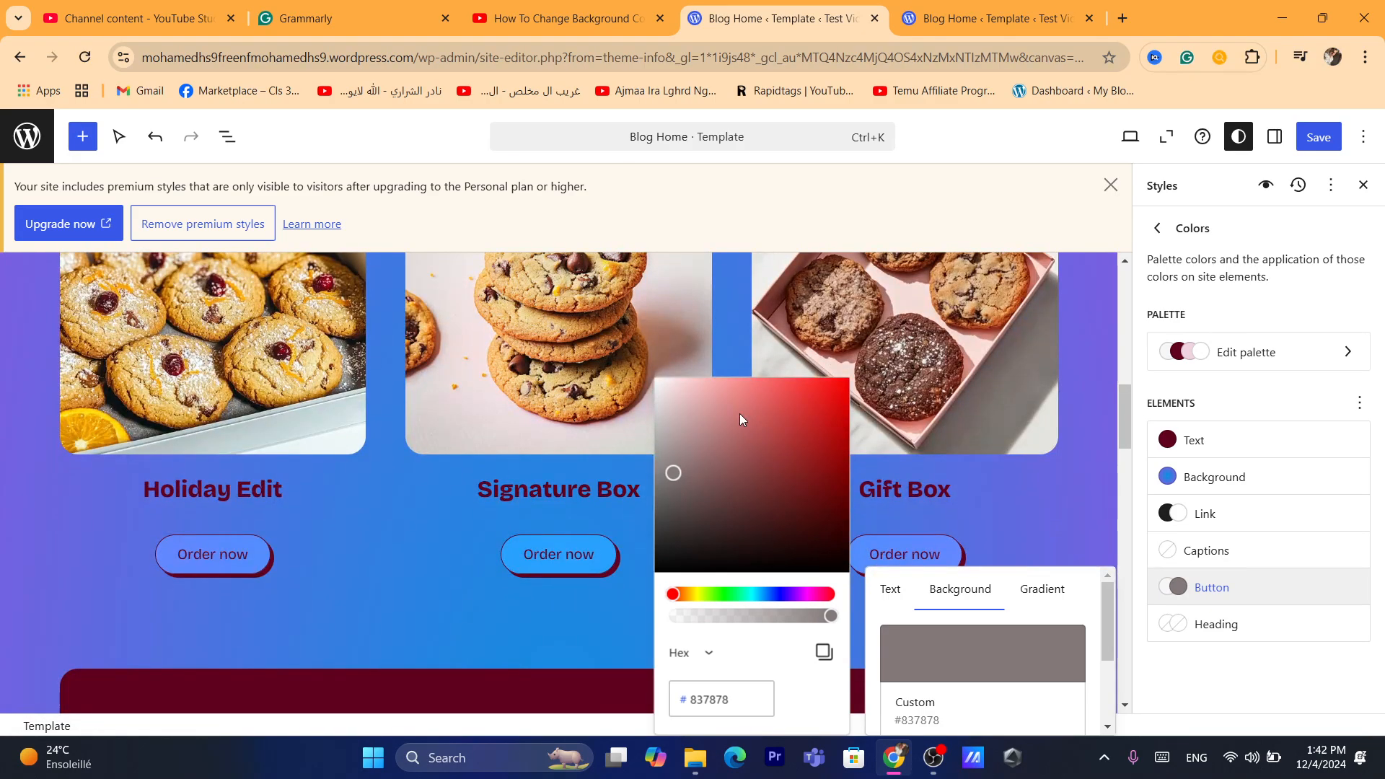
{"action": "left_click", "coordinate": [758, 462]}
{"action": "left_click_drag", "start_coordinate": [762, 470], "coordinate": [653, 350]}
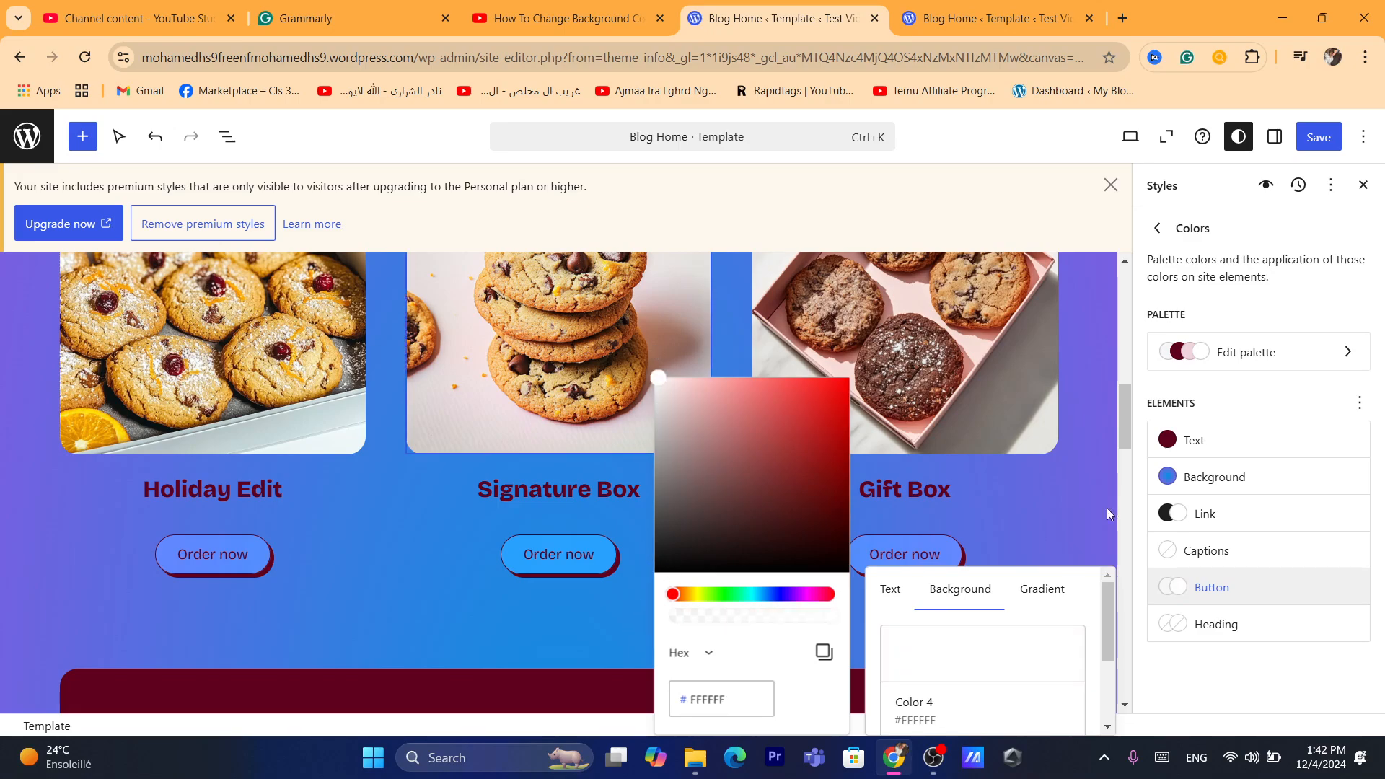
Step: Replace the site background gradient with solid colors, trying pink #F1D4E0, white #FFFFFF and light grey #F7F7F9
{"action": "left_click", "coordinate": [1183, 479]}
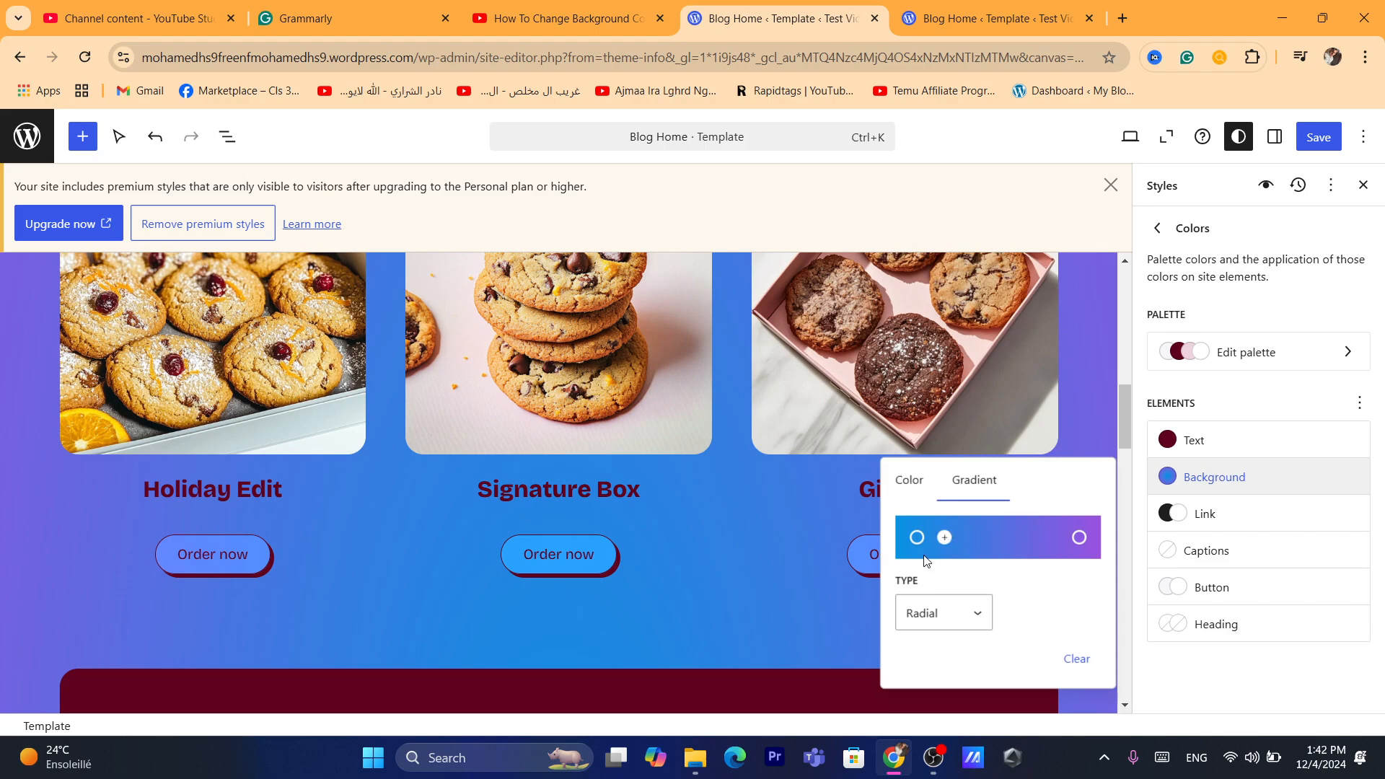
{"action": "left_click", "coordinate": [913, 479]}
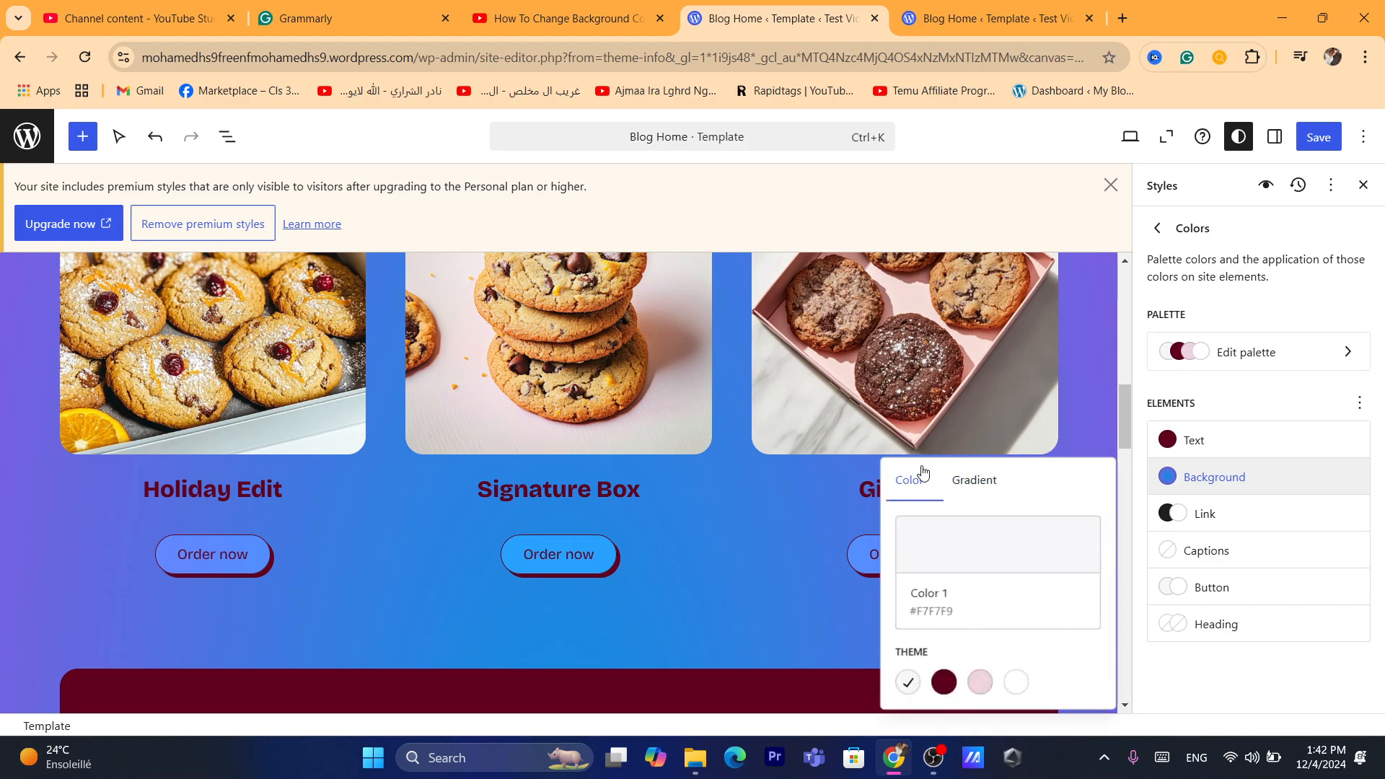
{"action": "left_click", "coordinate": [980, 682]}
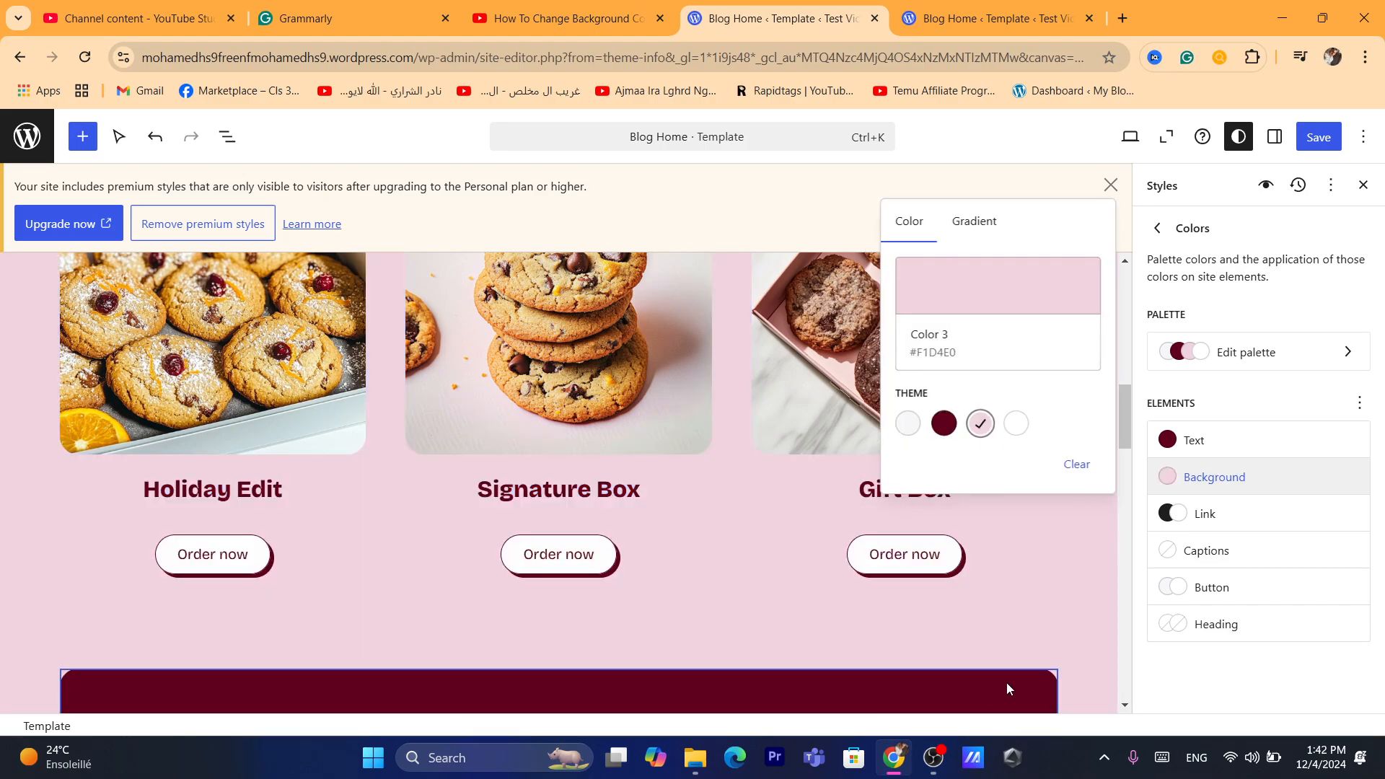
{"action": "left_click", "coordinate": [1019, 422]}
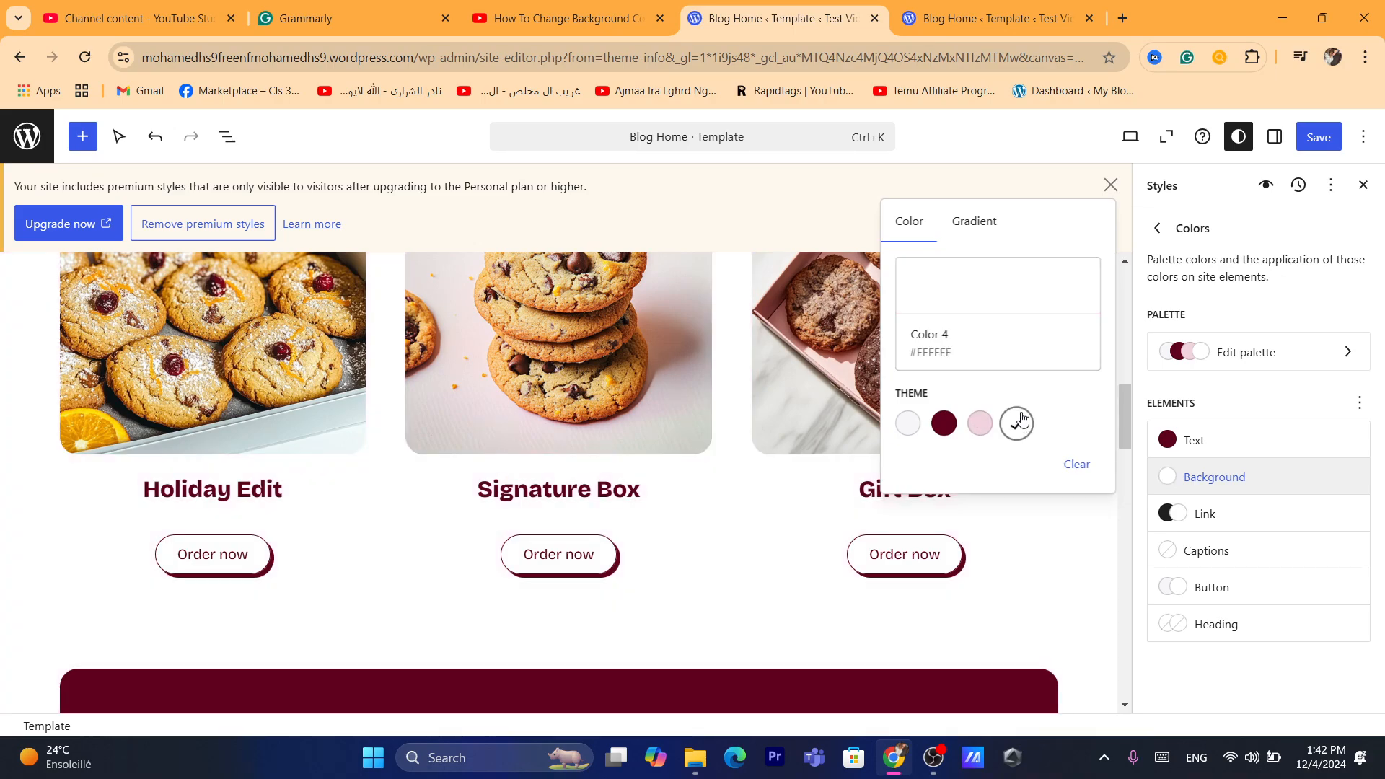
{"action": "left_click", "coordinate": [911, 426]}
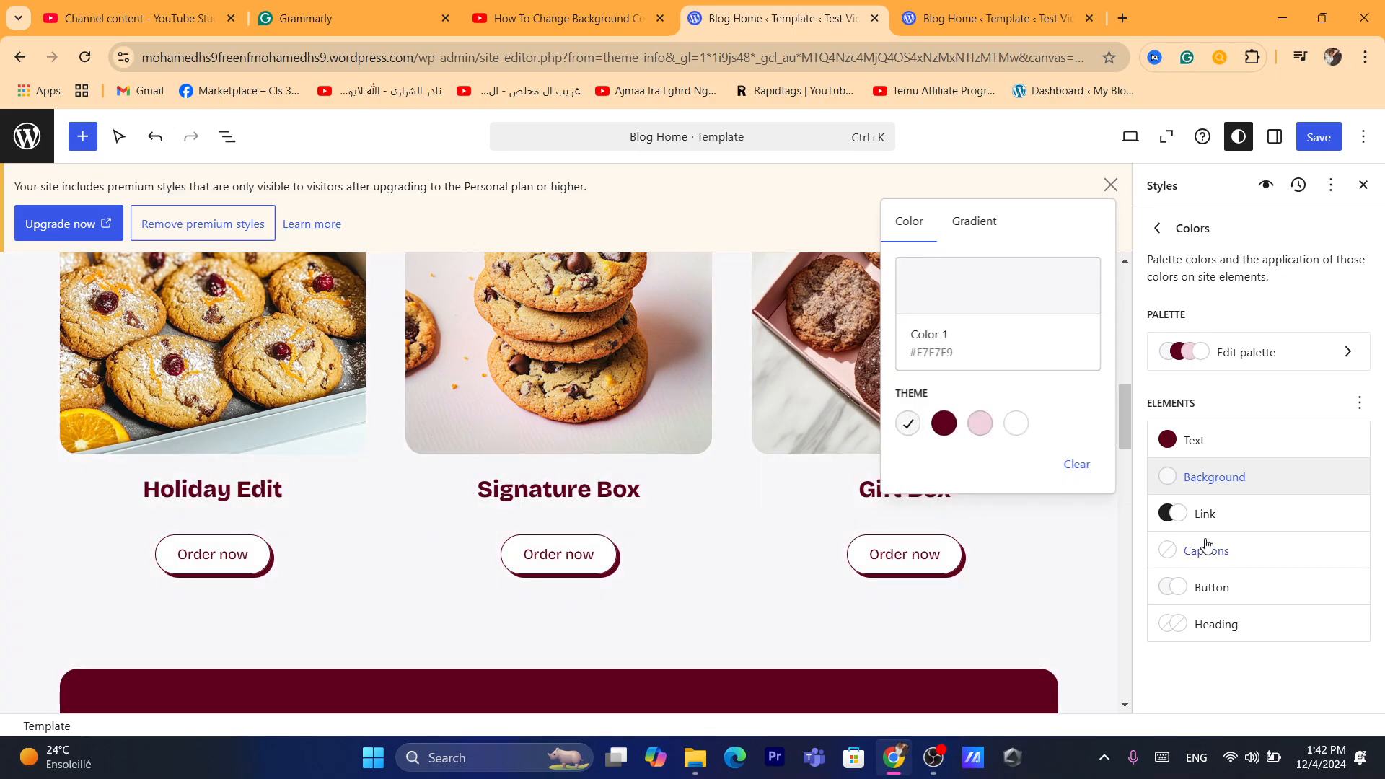
Step: Give the headings the pink theme color #F1D4E0 as their background
{"action": "left_click", "coordinate": [1212, 623]}
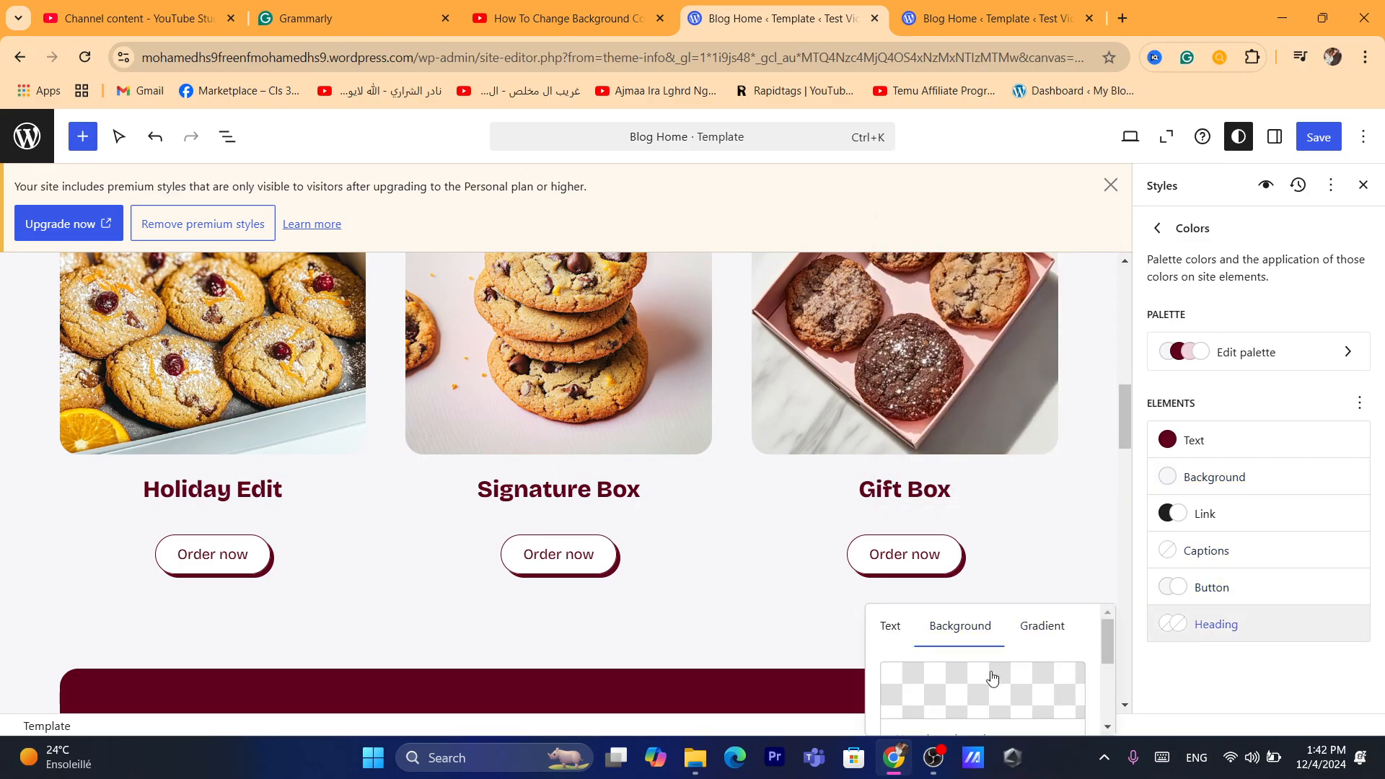
{"action": "left_click_drag", "start_coordinate": [1104, 646], "coordinate": [1111, 677]}
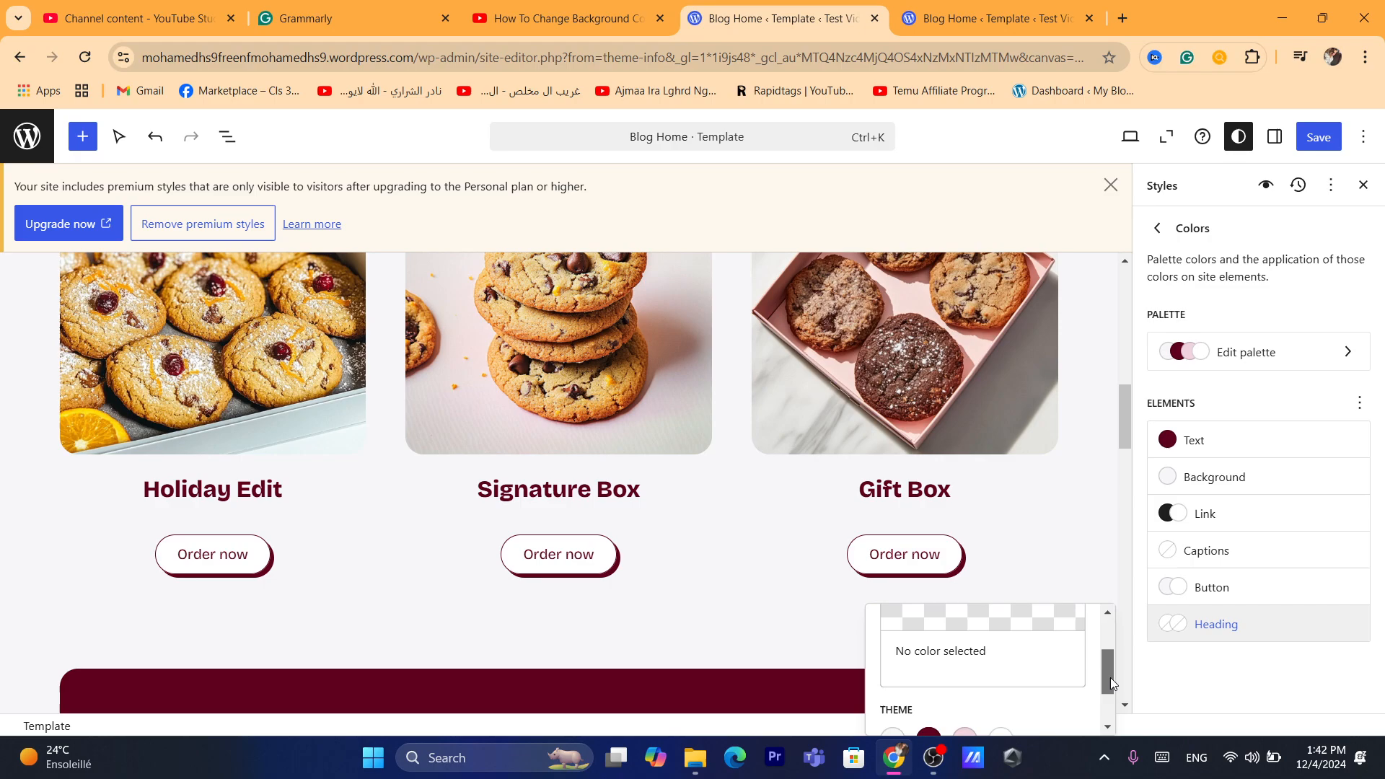
{"action": "scroll", "coordinate": [1109, 677], "scroll_direction": "down", "scroll_amount": 2}
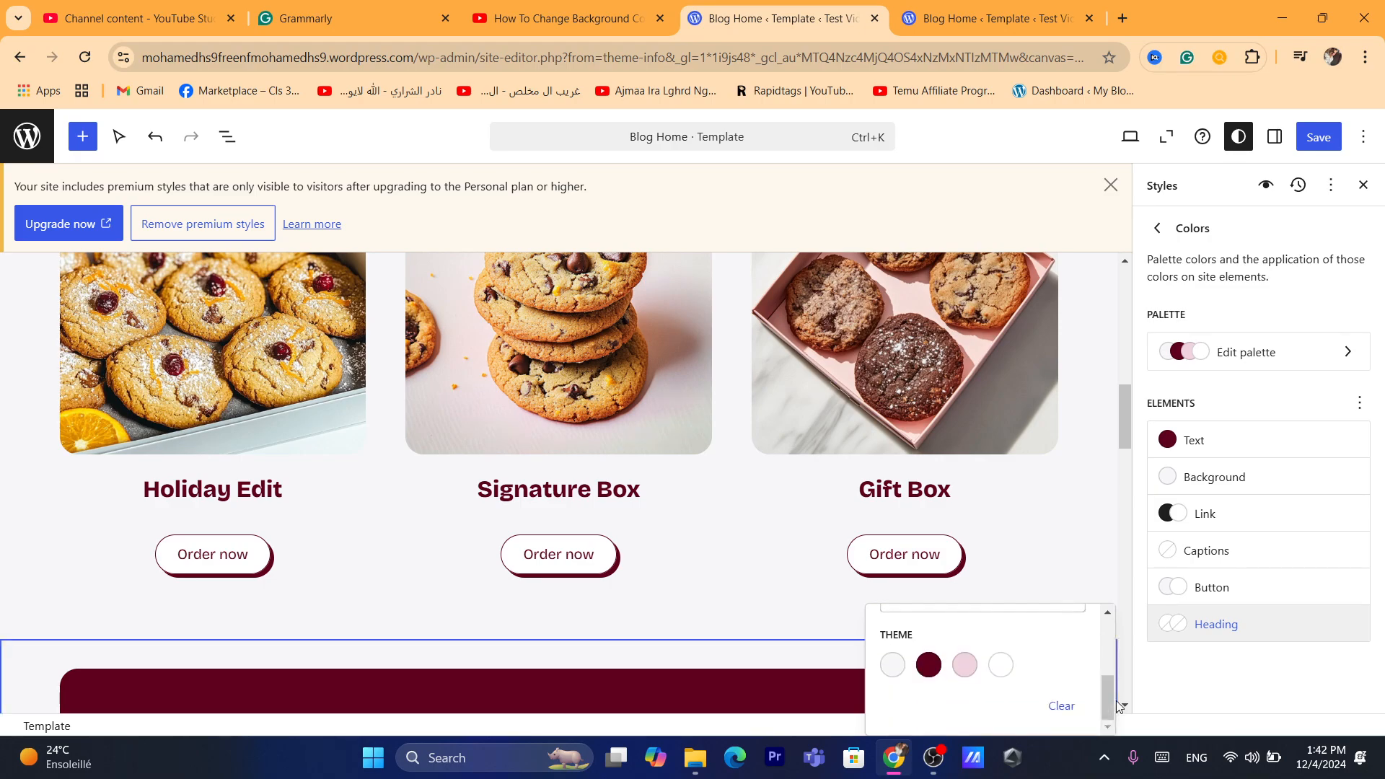
{"action": "left_click", "coordinate": [966, 665]}
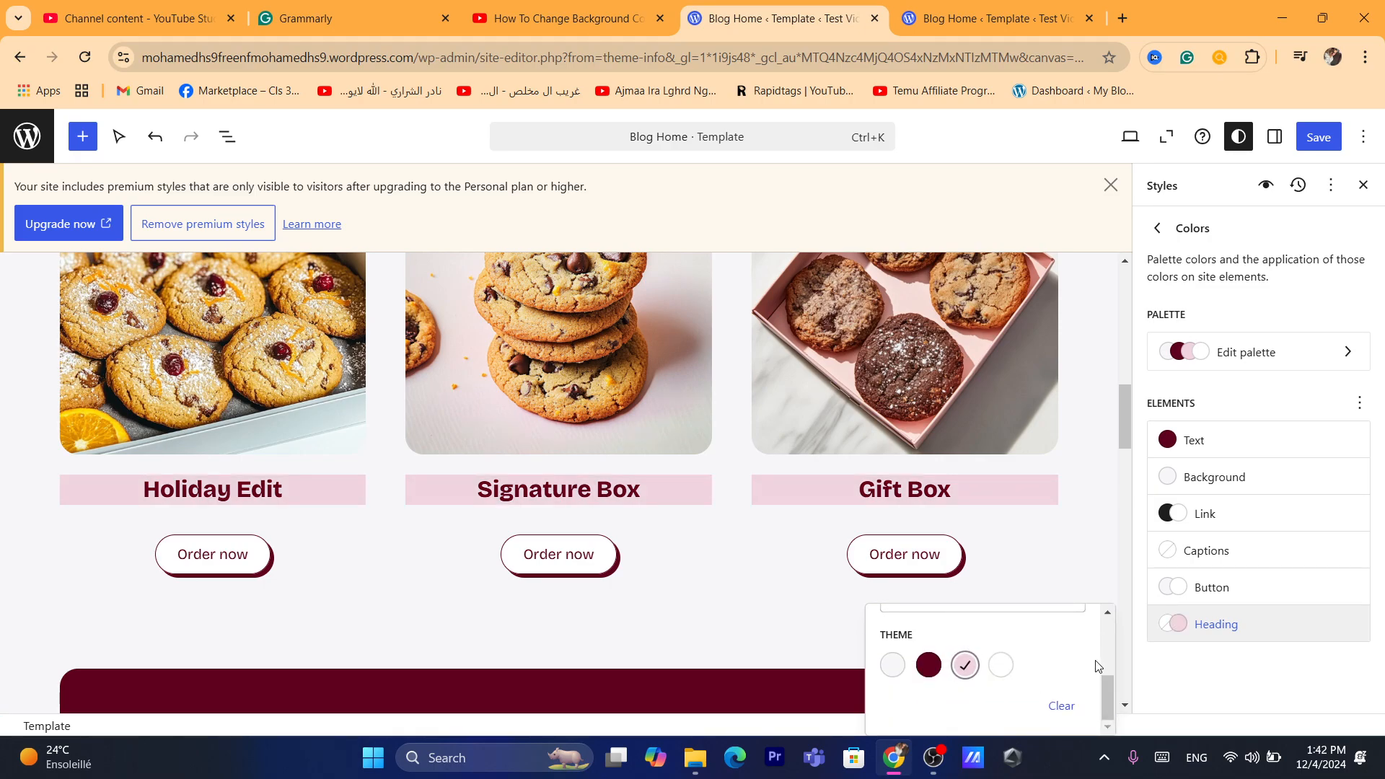
{"action": "scroll", "coordinate": [1106, 683], "scroll_direction": "up", "scroll_amount": 1}
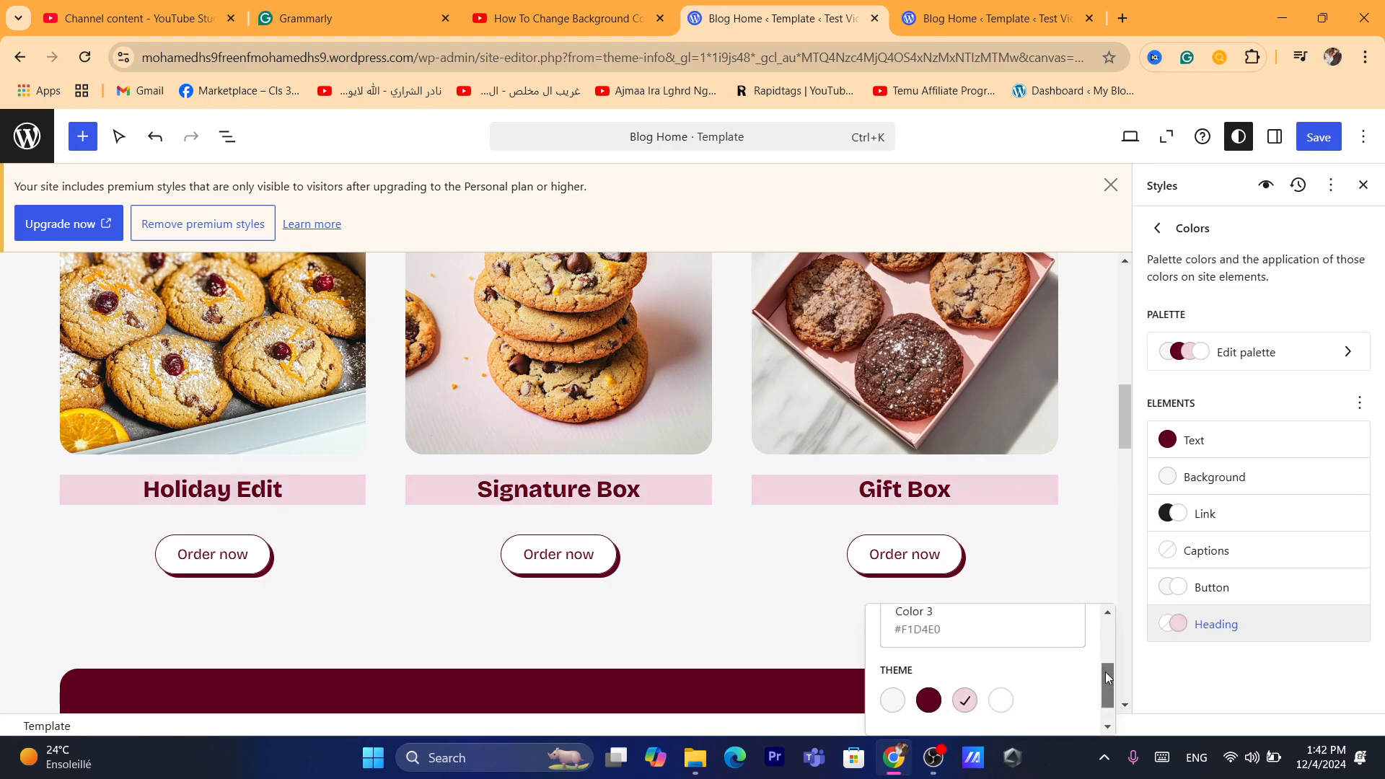
Step: Try the light grey and maroon #5F021F theme colors for the button background, and set it to a custom bright red
{"action": "left_click", "coordinate": [1206, 597]}
{"action": "left_click", "coordinate": [1206, 597]}
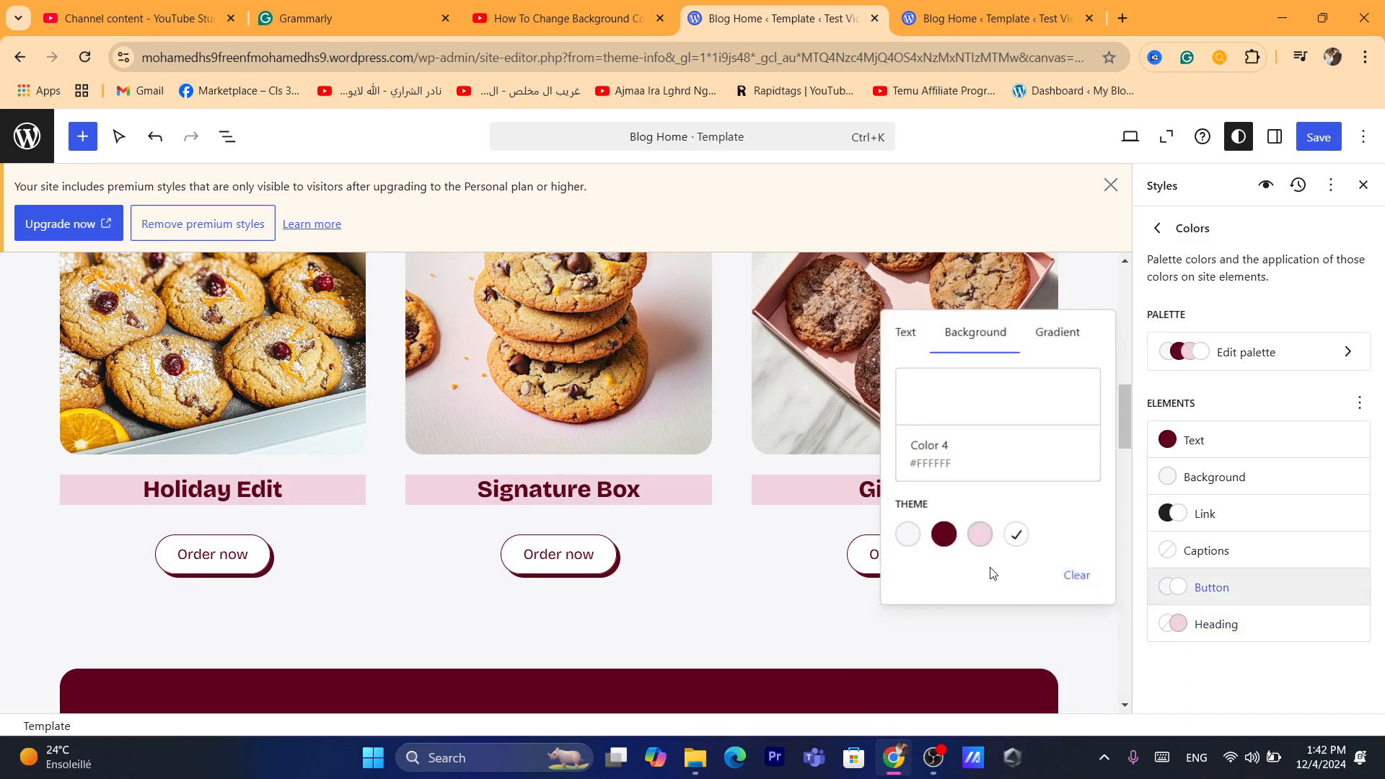
{"action": "left_click", "coordinate": [908, 534]}
{"action": "left_click", "coordinate": [944, 534]}
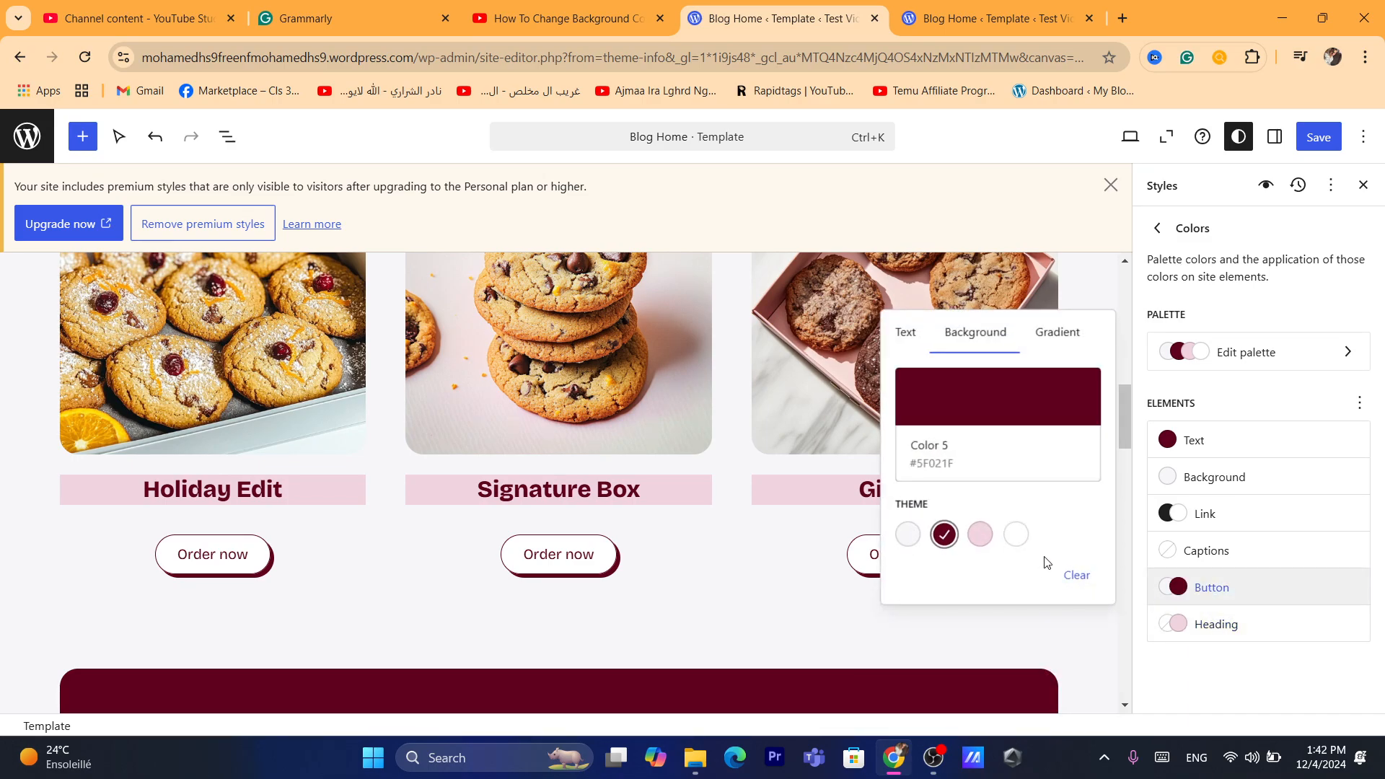
{"action": "left_click", "coordinate": [1002, 416]}
{"action": "left_click_drag", "start_coordinate": [742, 469], "coordinate": [870, 361]}
{"action": "left_click", "coordinate": [821, 212]}
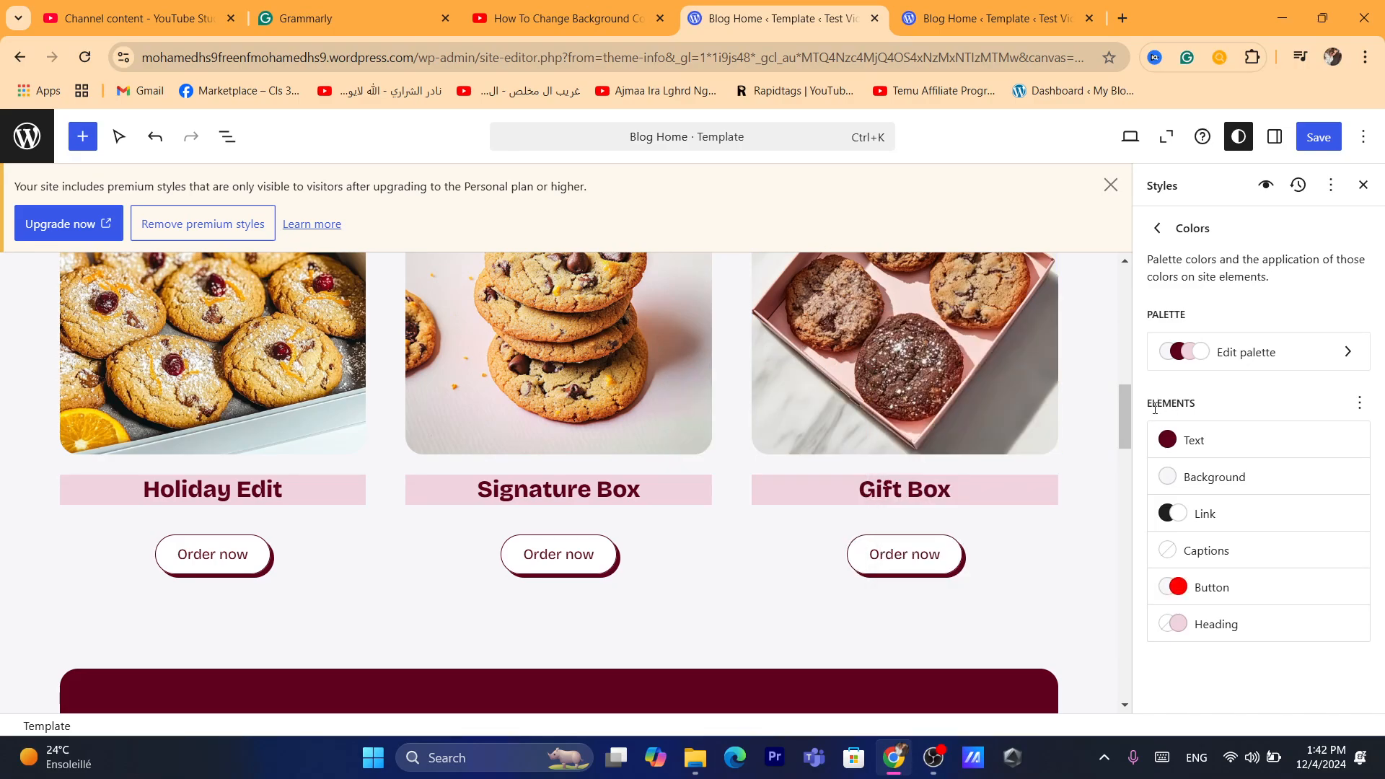
Step: Replace the site title text in the page footer with "get for free"
{"action": "left_click_drag", "start_coordinate": [1128, 410], "coordinate": [1120, 501]}
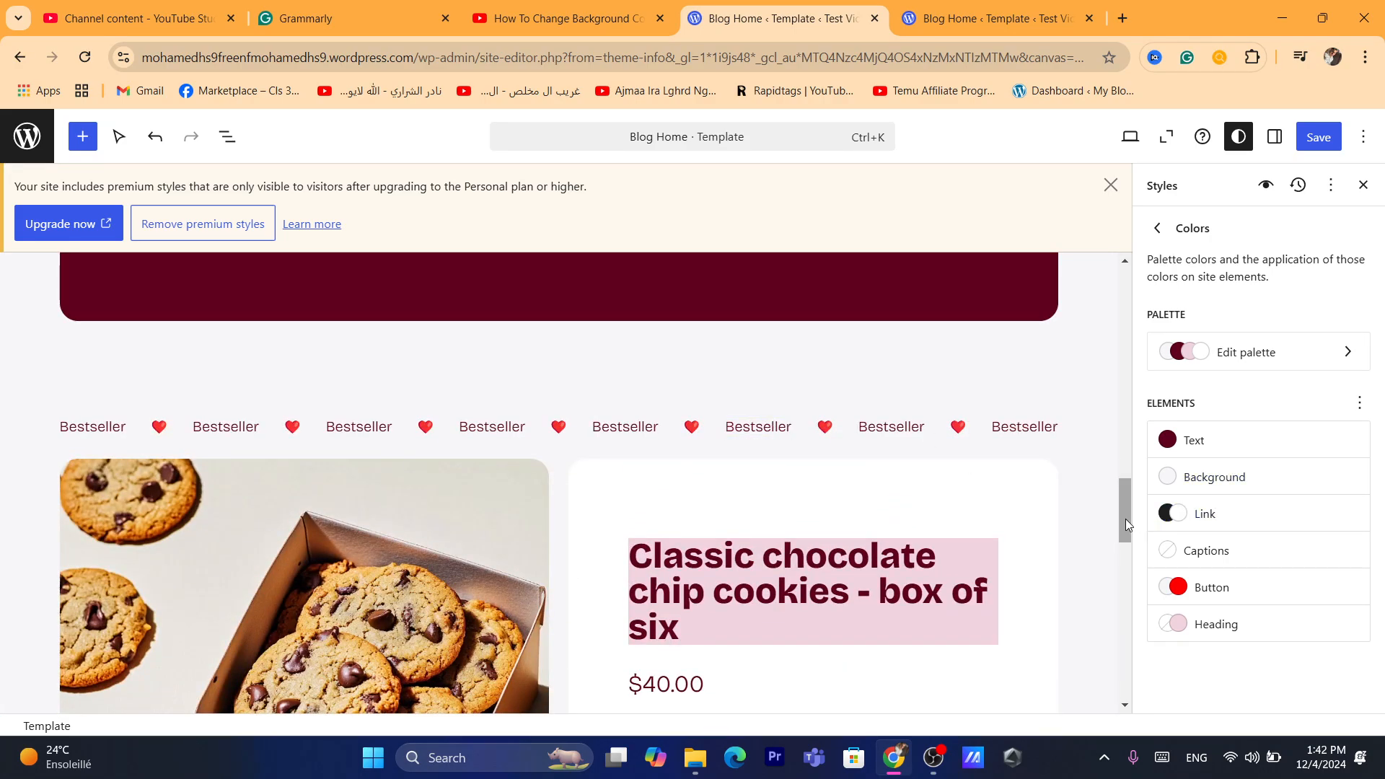
{"action": "scroll", "coordinate": [1138, 556], "scroll_direction": "down", "scroll_amount": 2}
{"action": "scroll", "coordinate": [1137, 555], "scroll_direction": "down", "scroll_amount": 6}
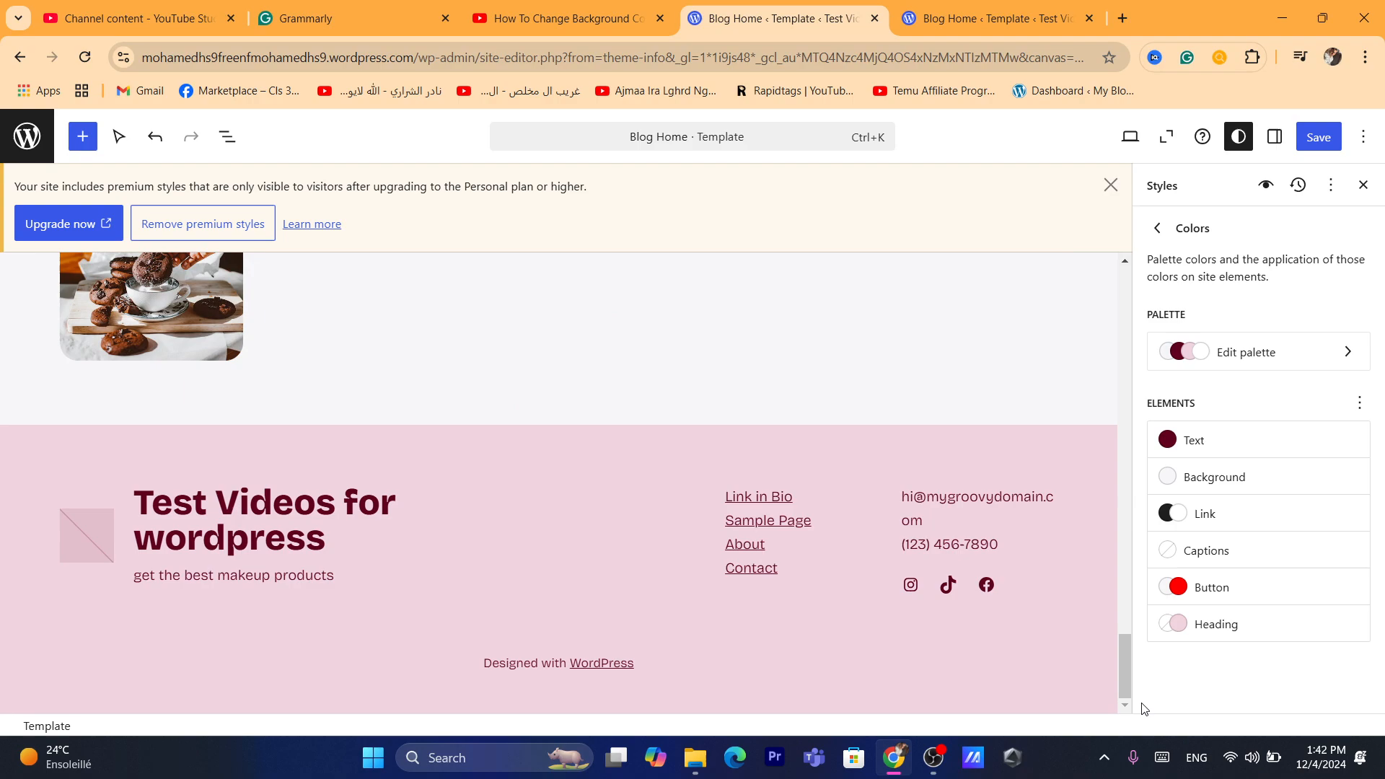
{"action": "left_click", "coordinate": [681, 526]}
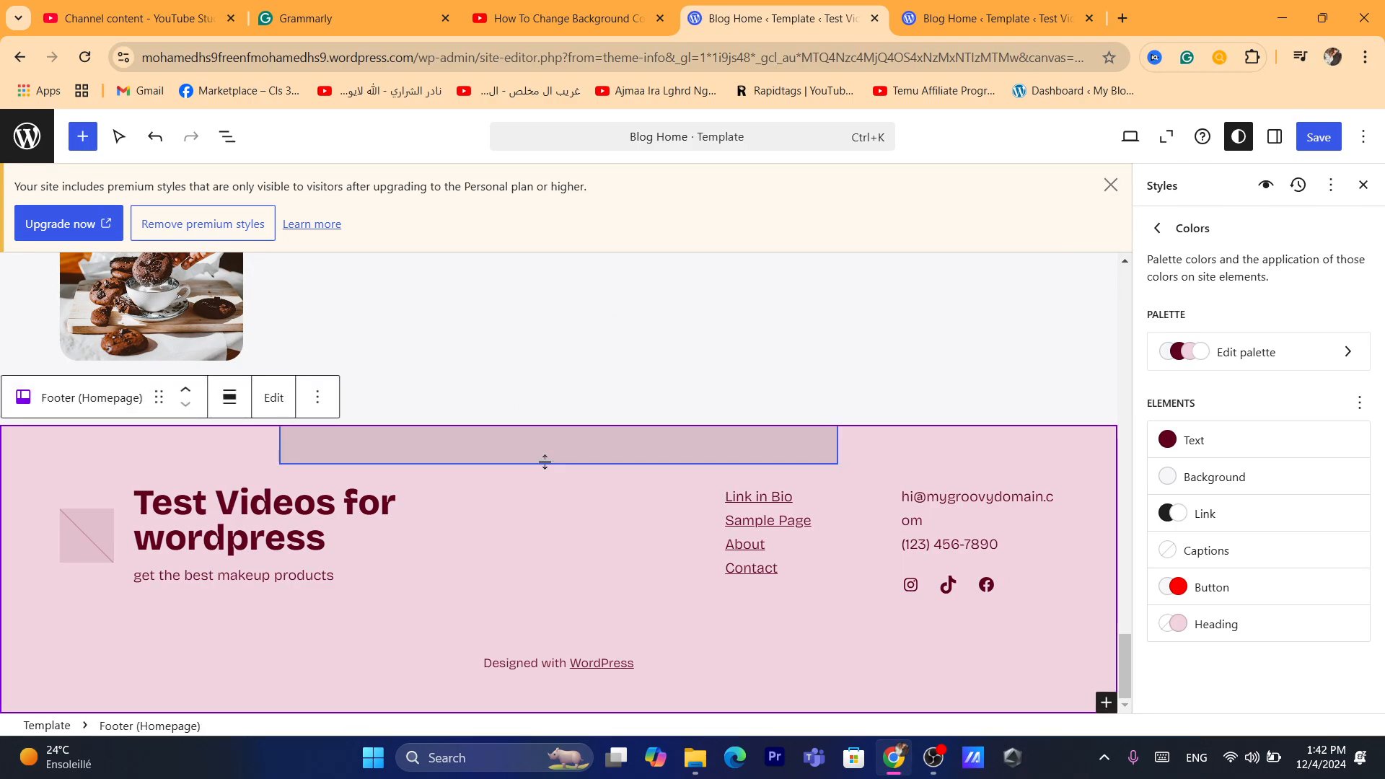
{"action": "left_click", "coordinate": [545, 462]}
{"action": "left_click", "coordinate": [417, 517]}
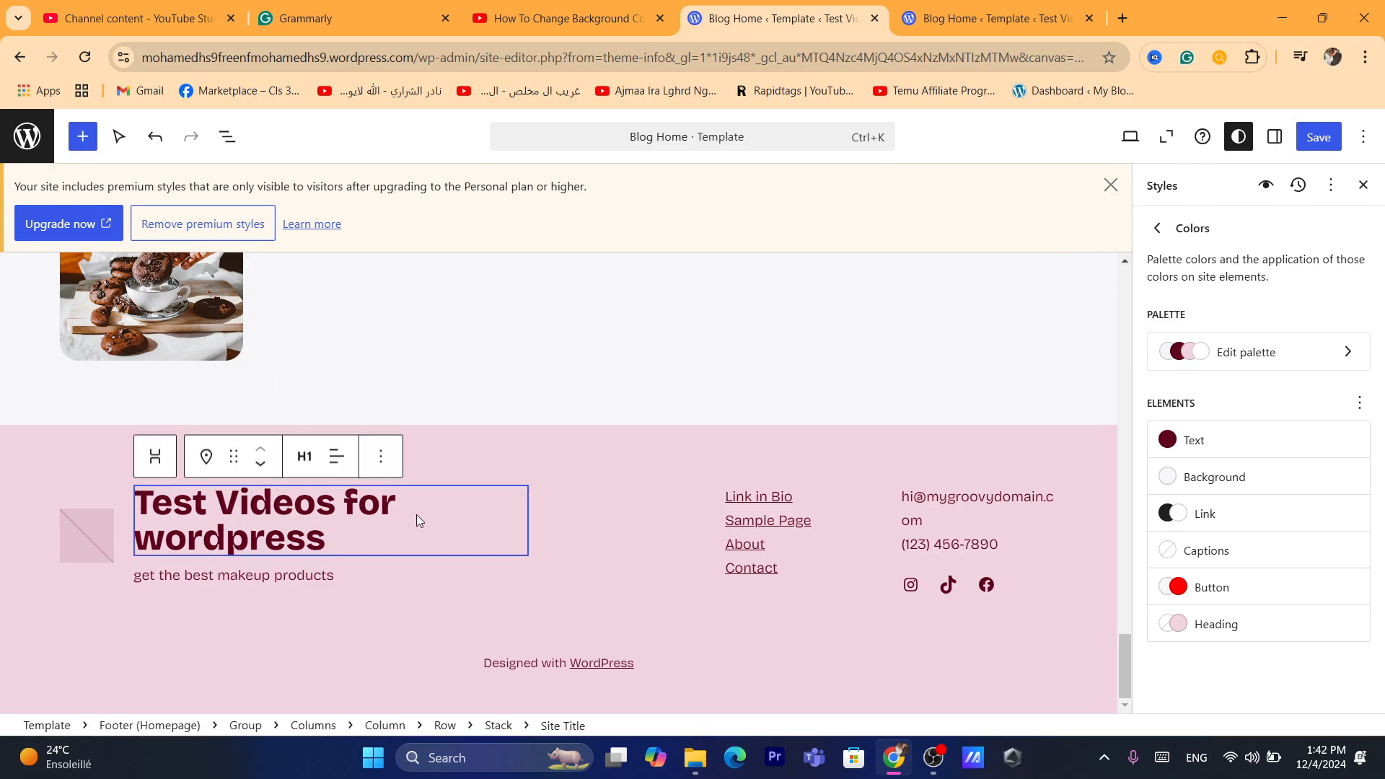
{"action": "triple_click", "coordinate": [244, 534]}
{"action": "key", "text": "BackSpace"}
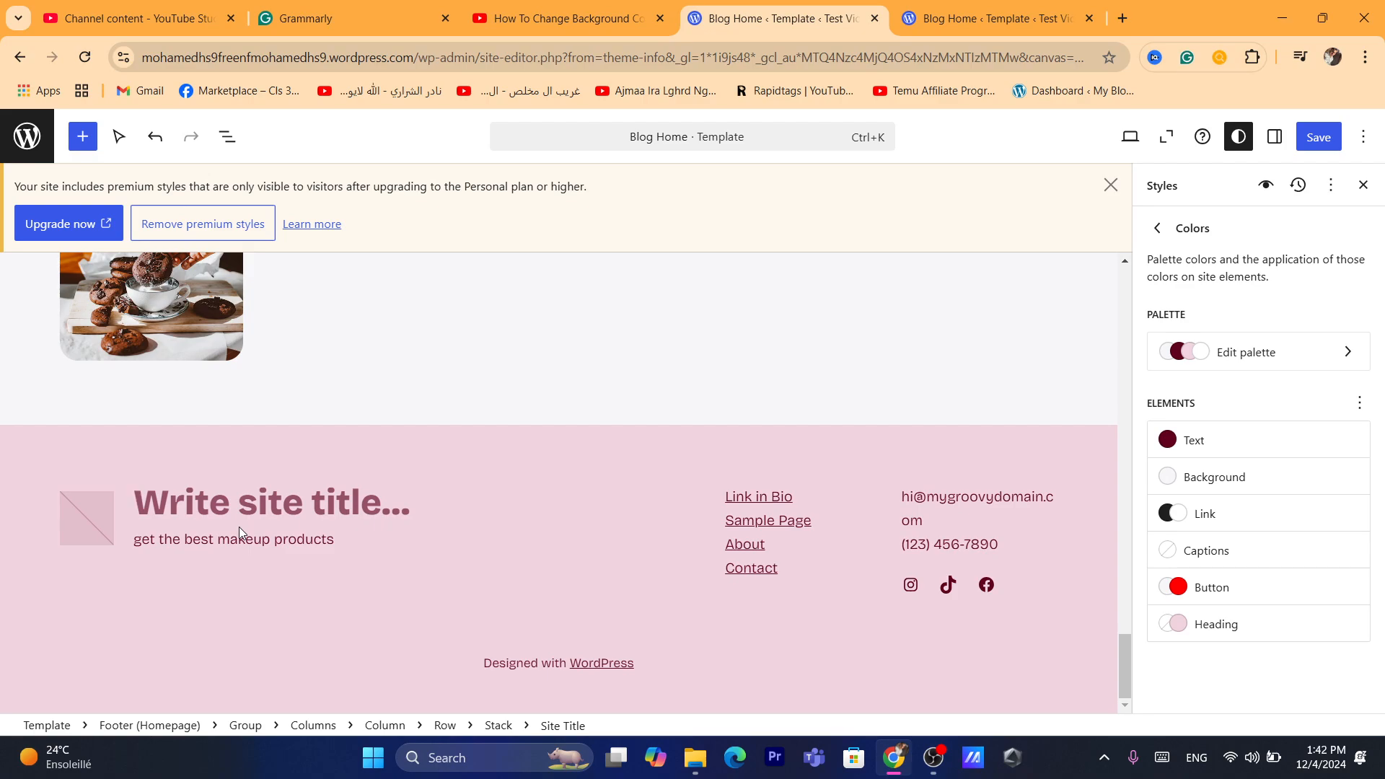
{"action": "type", "text": "gte"}
{"action": "key", "text": "BackSpace"}
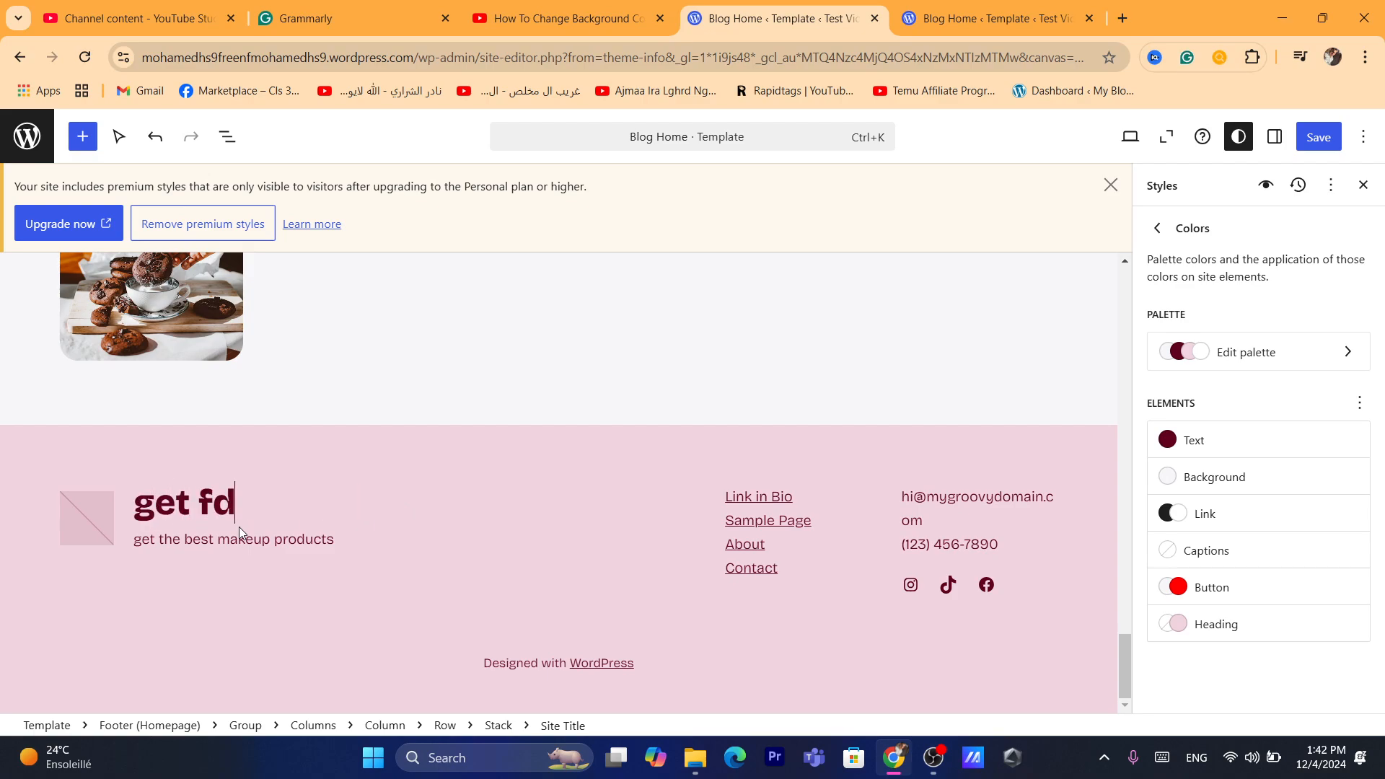
{"action": "type", "text": "cree"}
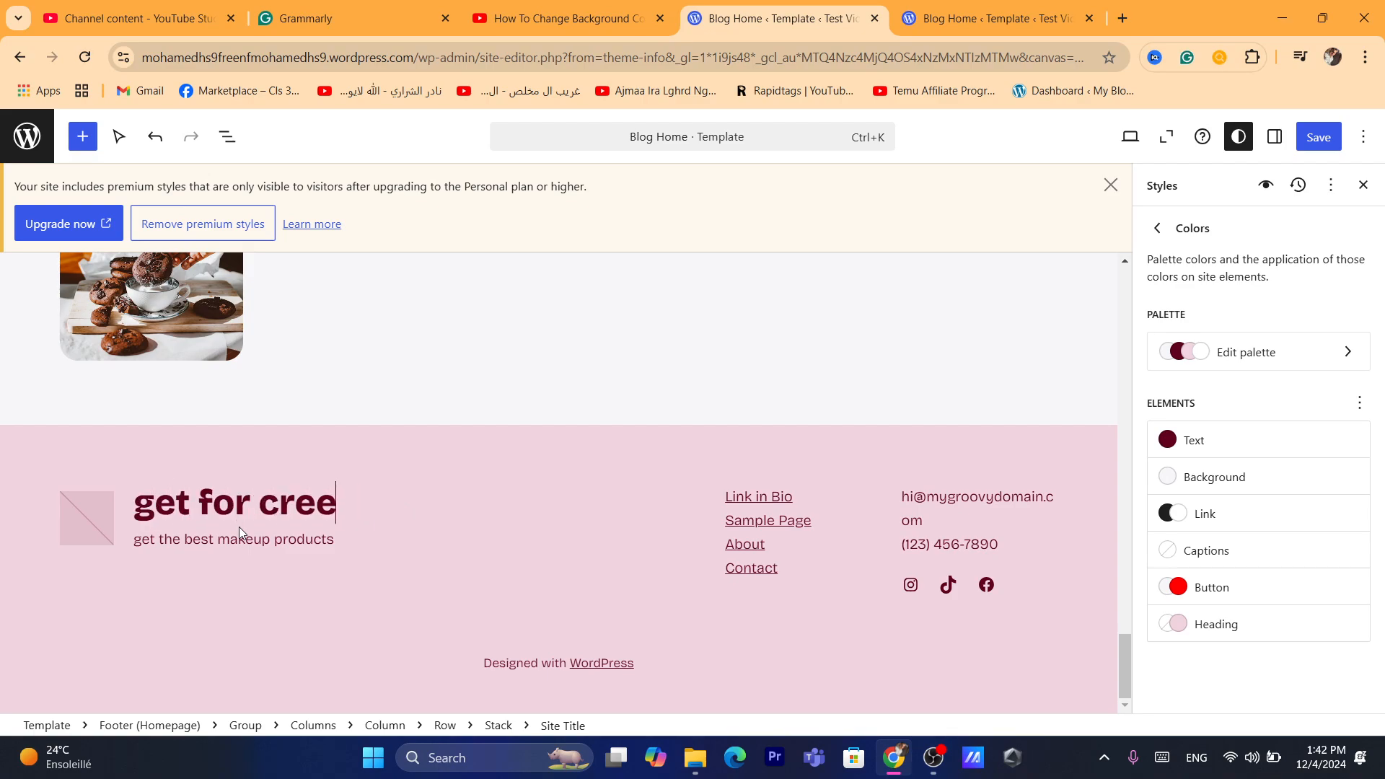
{"action": "key", "text": "BackSpace"}
{"action": "key", "text": "BackSpace"}
{"action": "key", "text": "BackSpace"}
{"action": "key", "text": "BackSpace"}
{"action": "type", "text": "free"}
{"action": "left_click", "coordinate": [902, 348]}
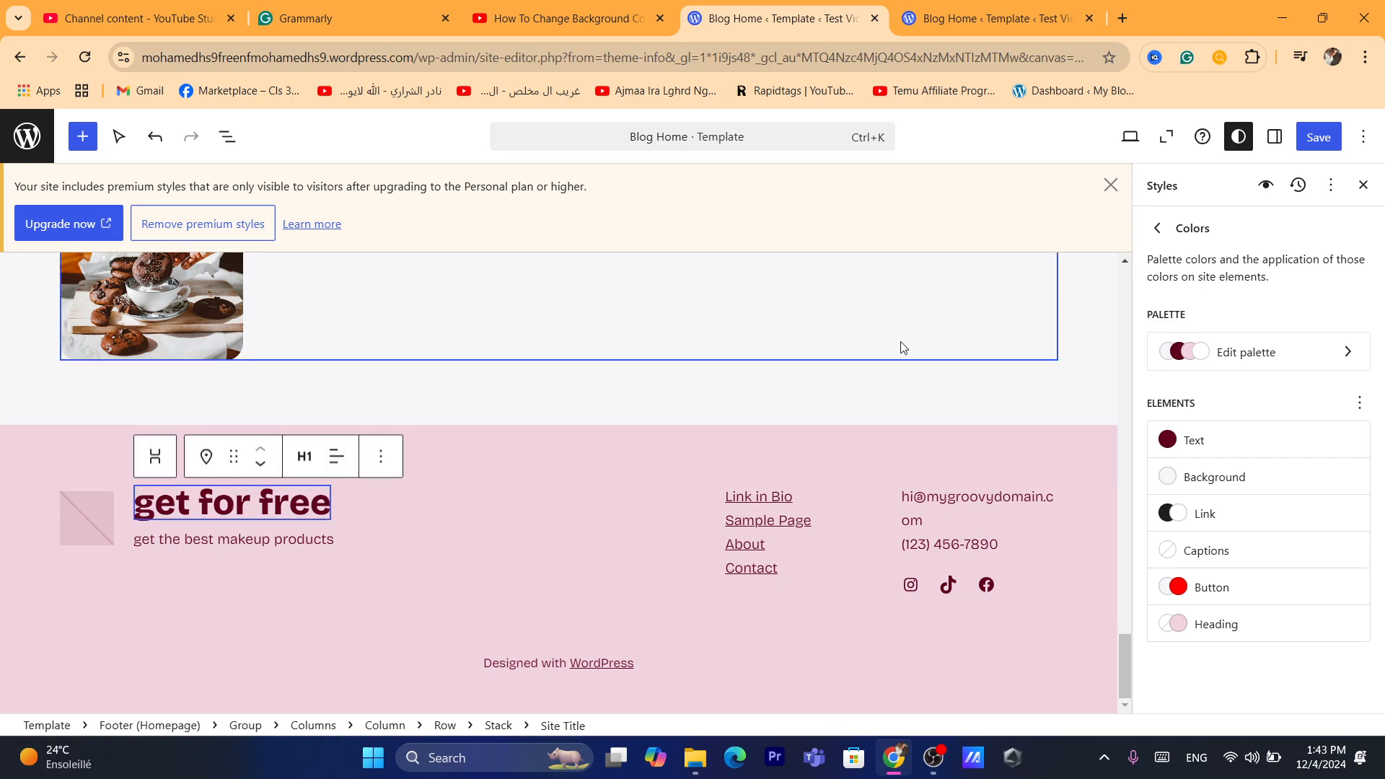
Step: Try pink #F1D4E0 and white #FFFFFF as the site background around the footer and photo grid
{"action": "left_click", "coordinate": [1234, 475]}
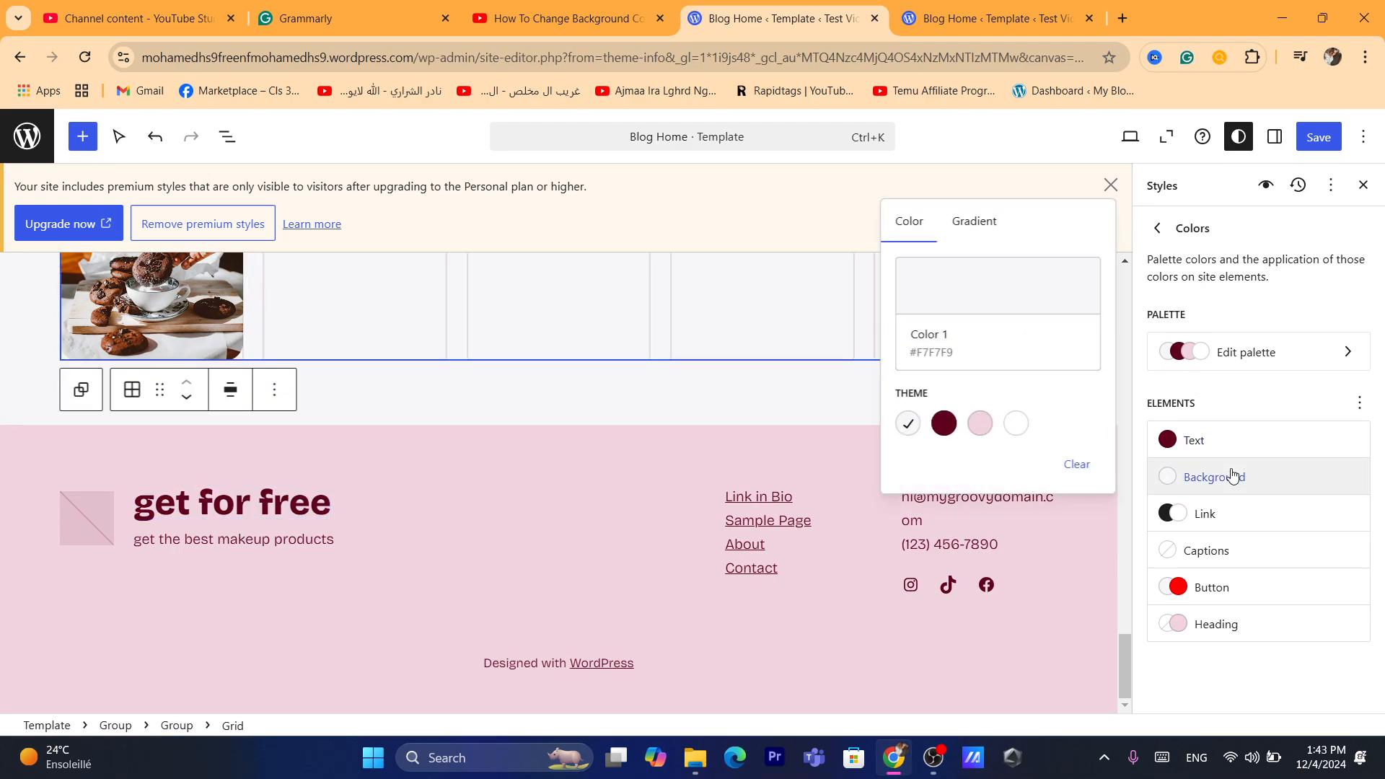
{"action": "left_click", "coordinate": [981, 425]}
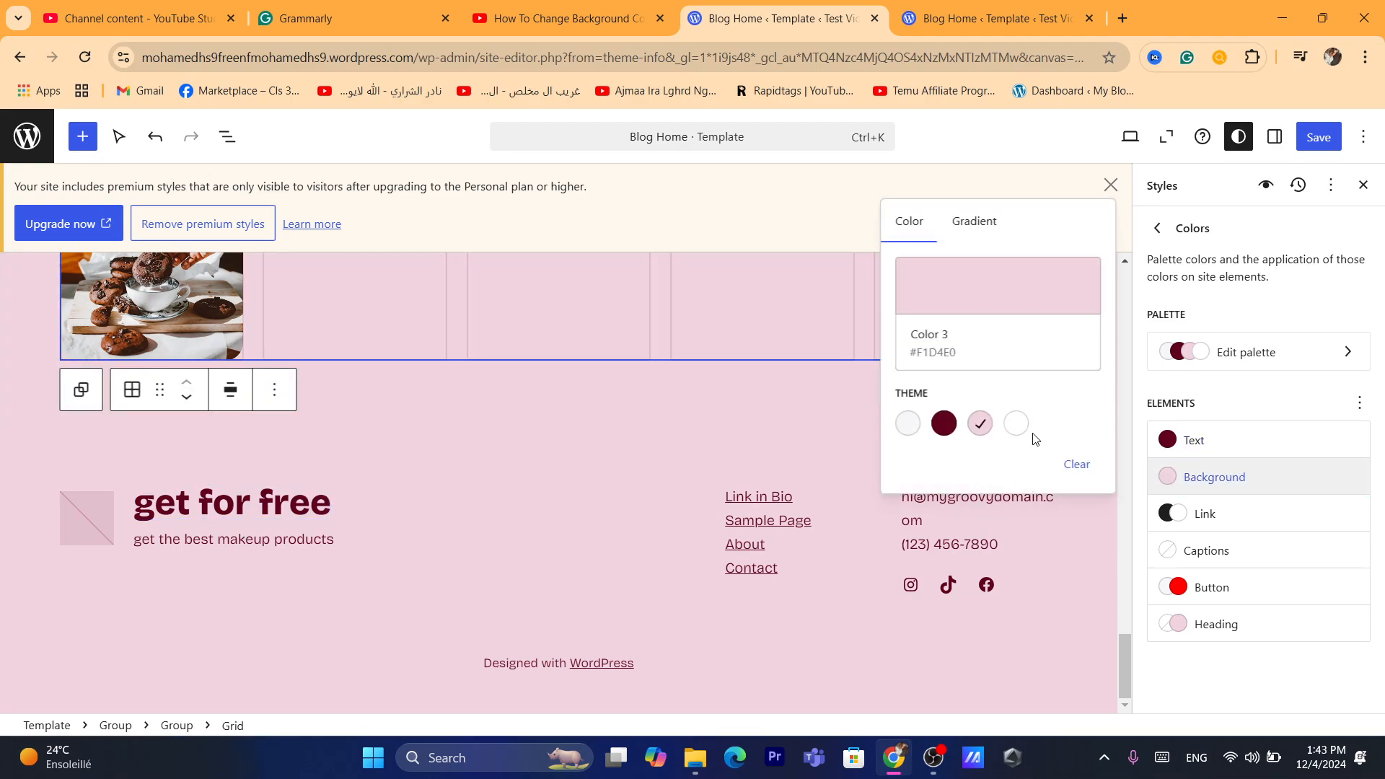
{"action": "left_click_drag", "start_coordinate": [1120, 655], "coordinate": [1119, 616]}
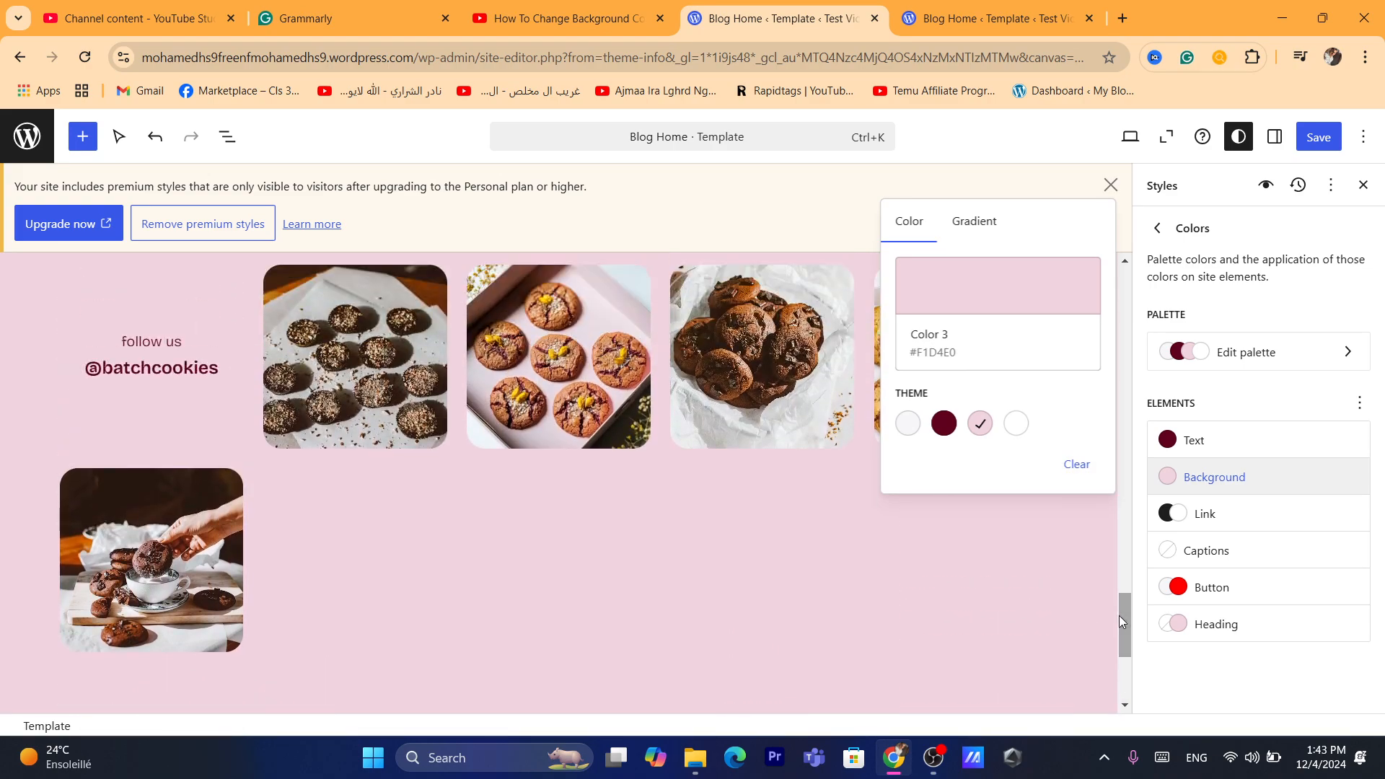
{"action": "left_click", "coordinate": [1020, 433]}
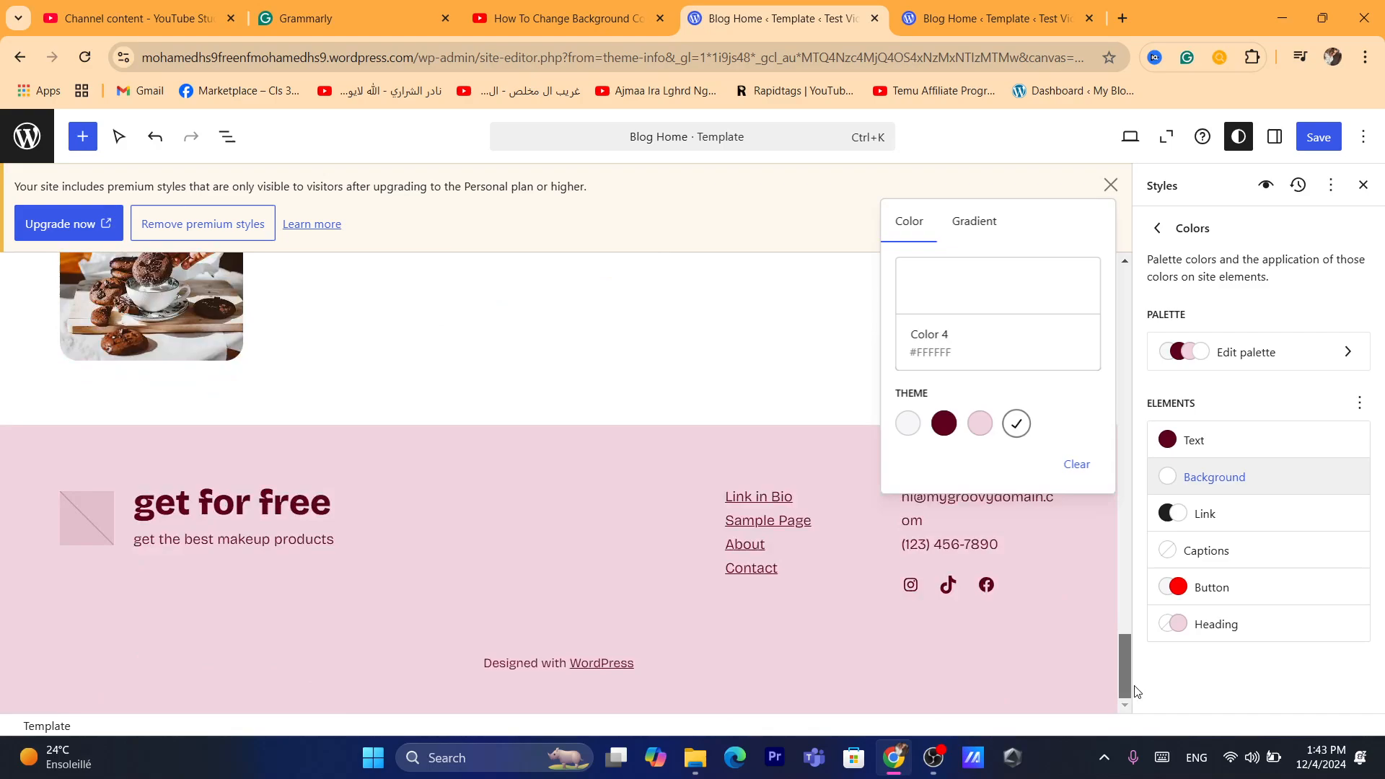
Step: Try pink #F1D4E0 behind the "Currently serving" section and set the site background to maroon #5F021F
{"action": "left_click_drag", "start_coordinate": [1127, 619], "coordinate": [1140, 398]}
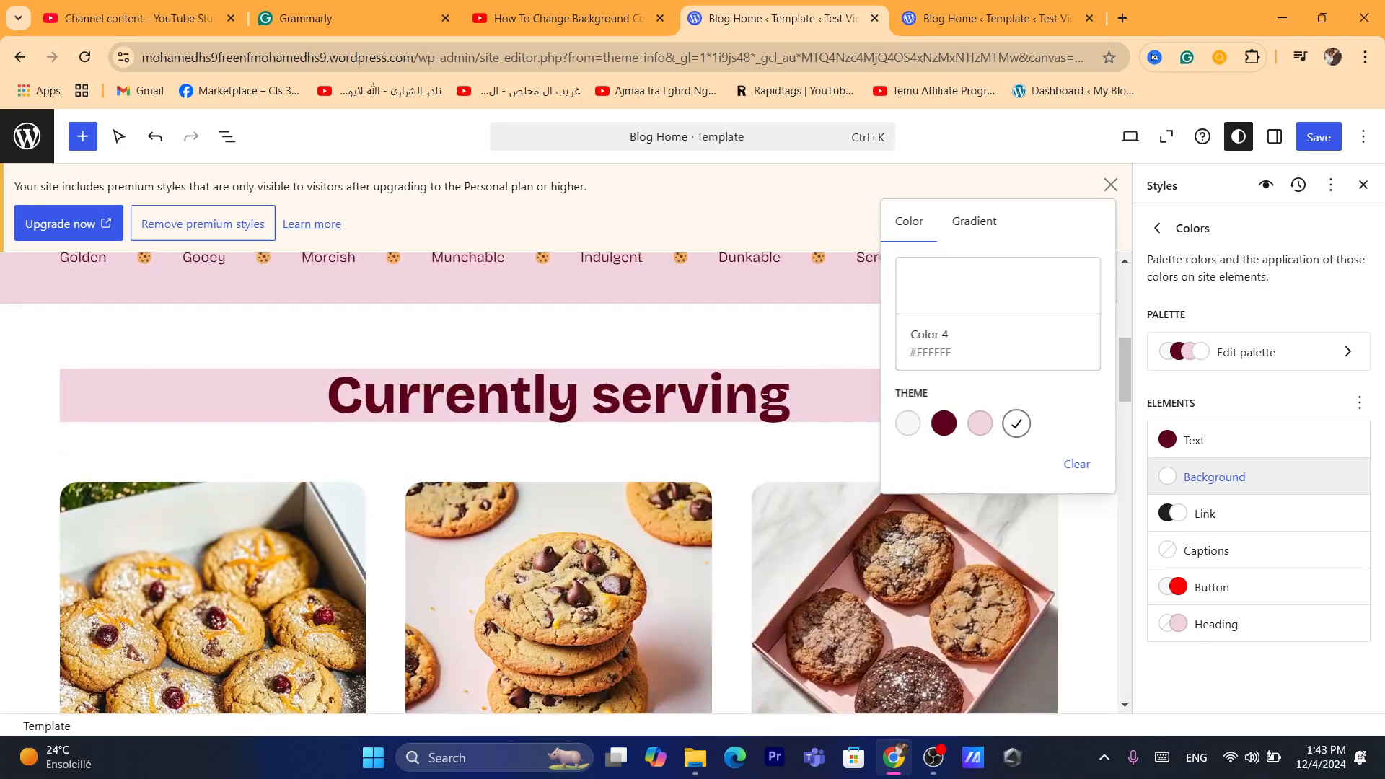
{"action": "left_click", "coordinate": [678, 397]}
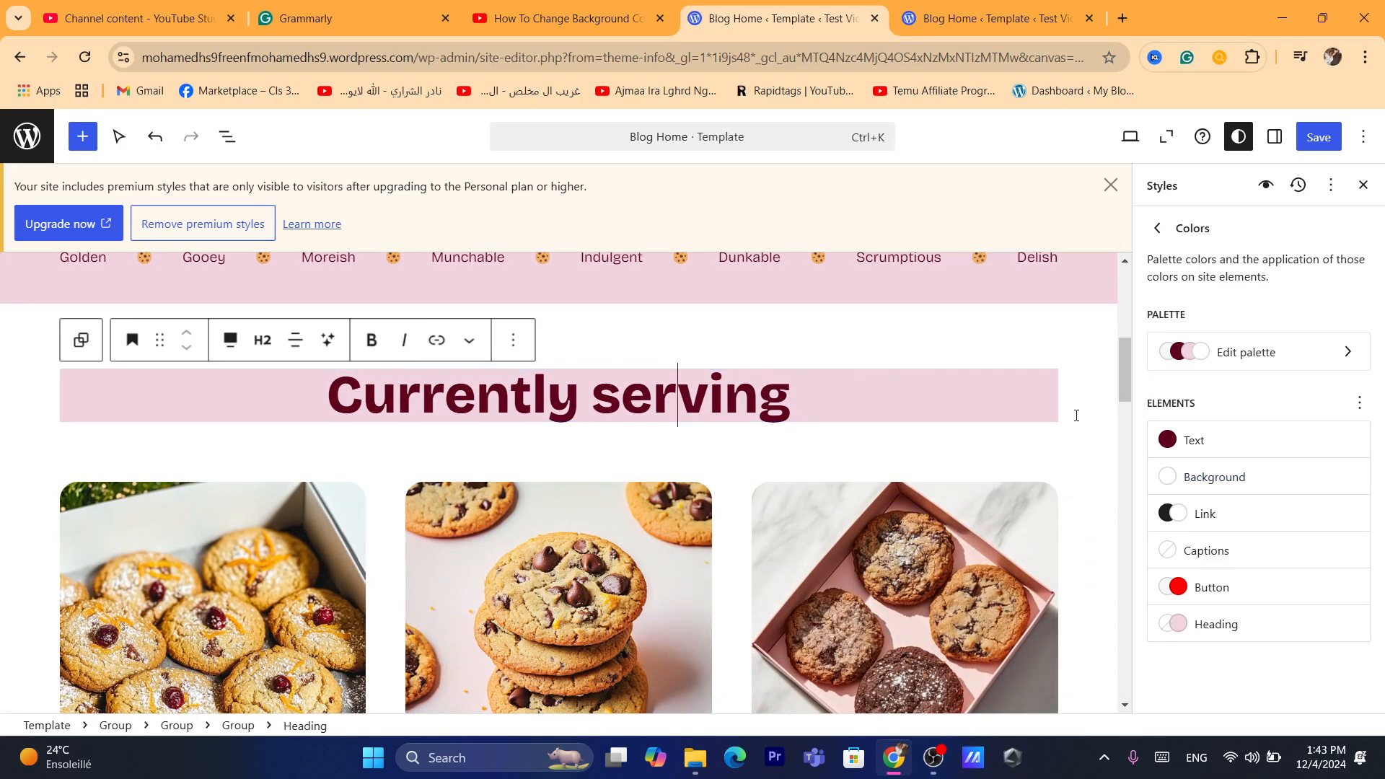
{"action": "left_click", "coordinate": [1198, 478]}
{"action": "left_click", "coordinate": [974, 419]}
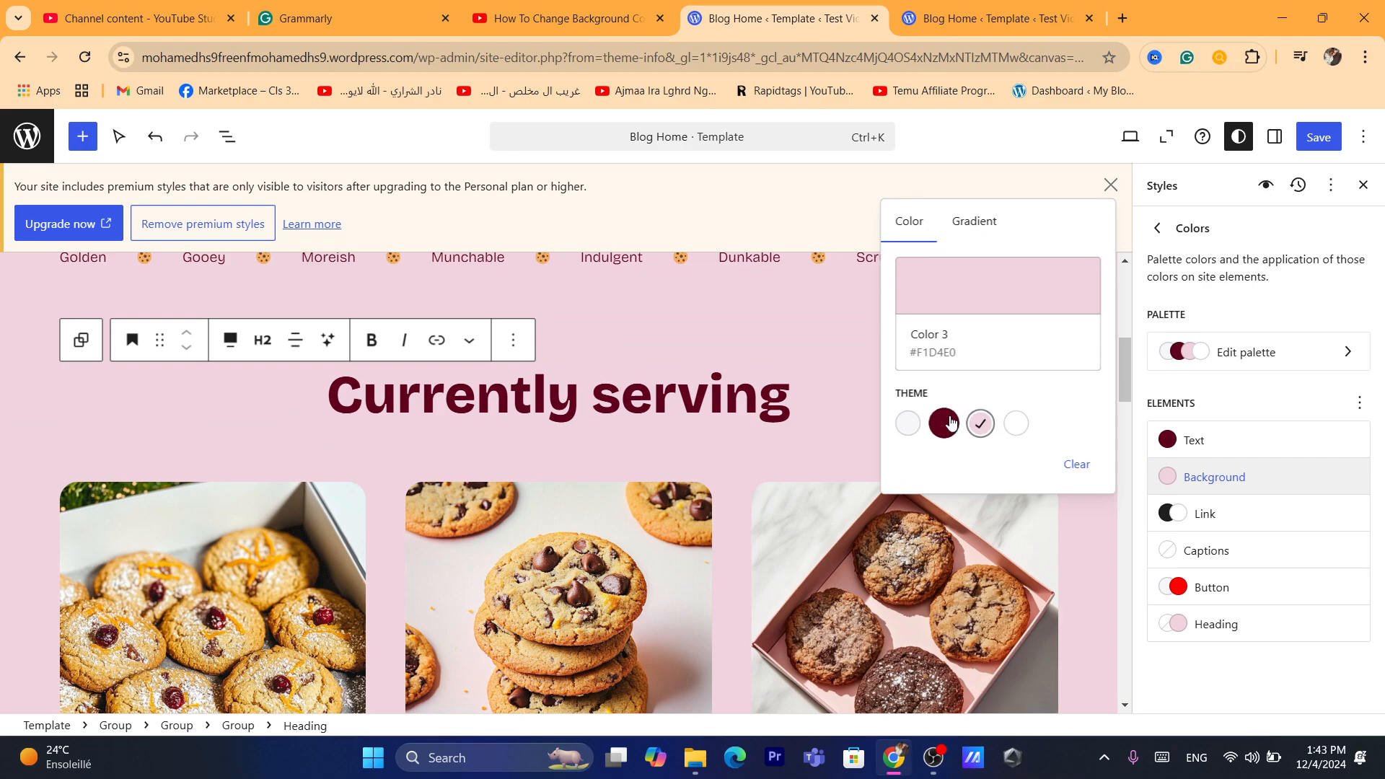
{"action": "left_click", "coordinate": [950, 422]}
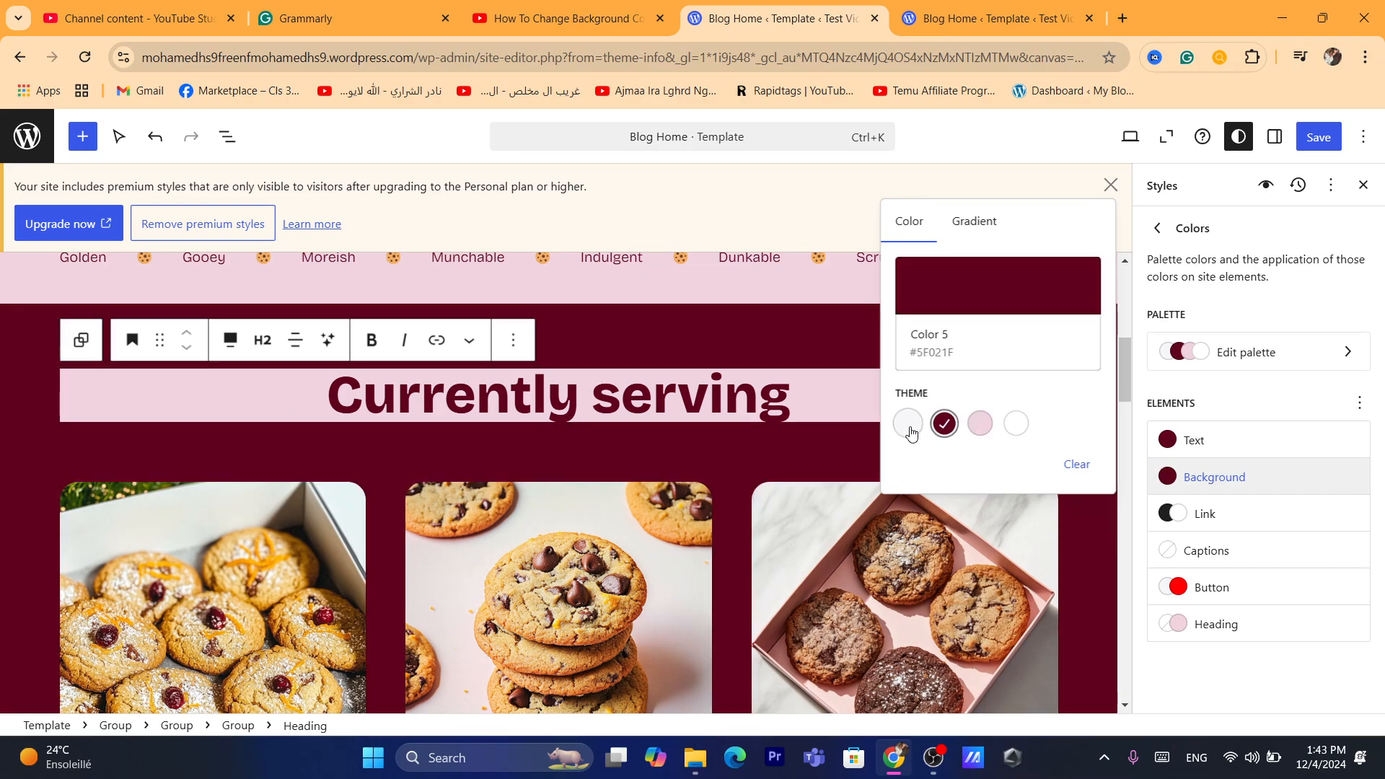
{"action": "left_click", "coordinate": [794, 372]}
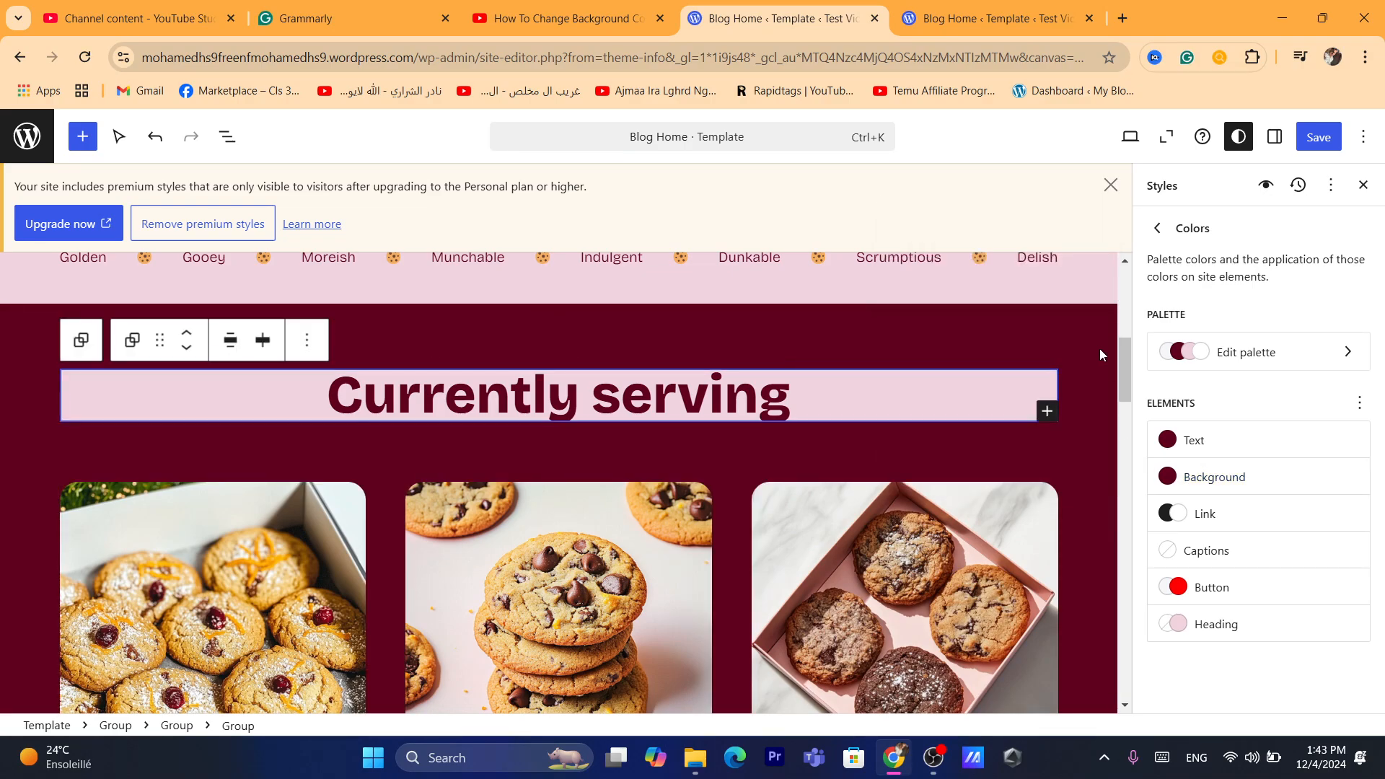
Step: Set the site-wide text color to white #FFFFFF, using the "Signature Box" heading below the cookie photos to check it
{"action": "left_click_drag", "start_coordinate": [1130, 371], "coordinate": [1130, 412]}
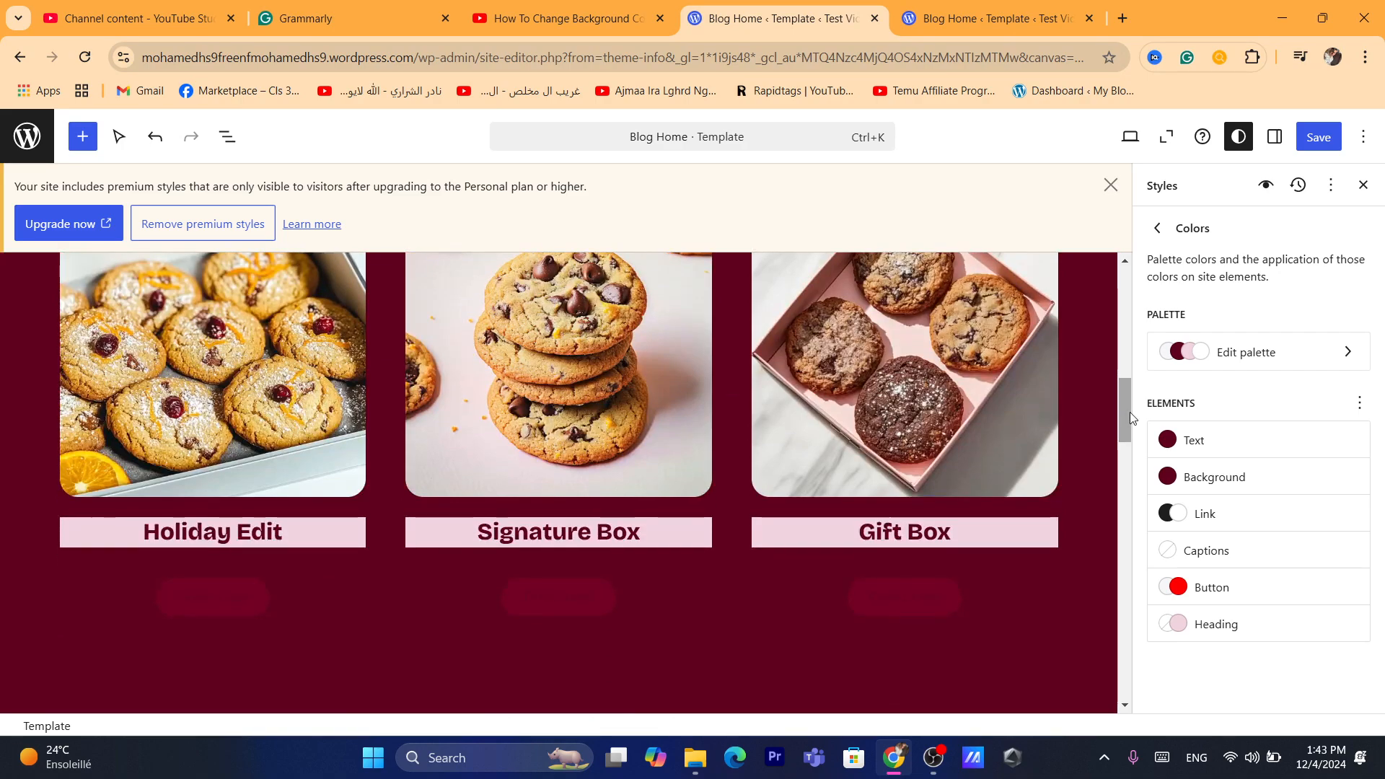
{"action": "left_click", "coordinate": [503, 528]}
{"action": "triple_click", "coordinate": [531, 532]}
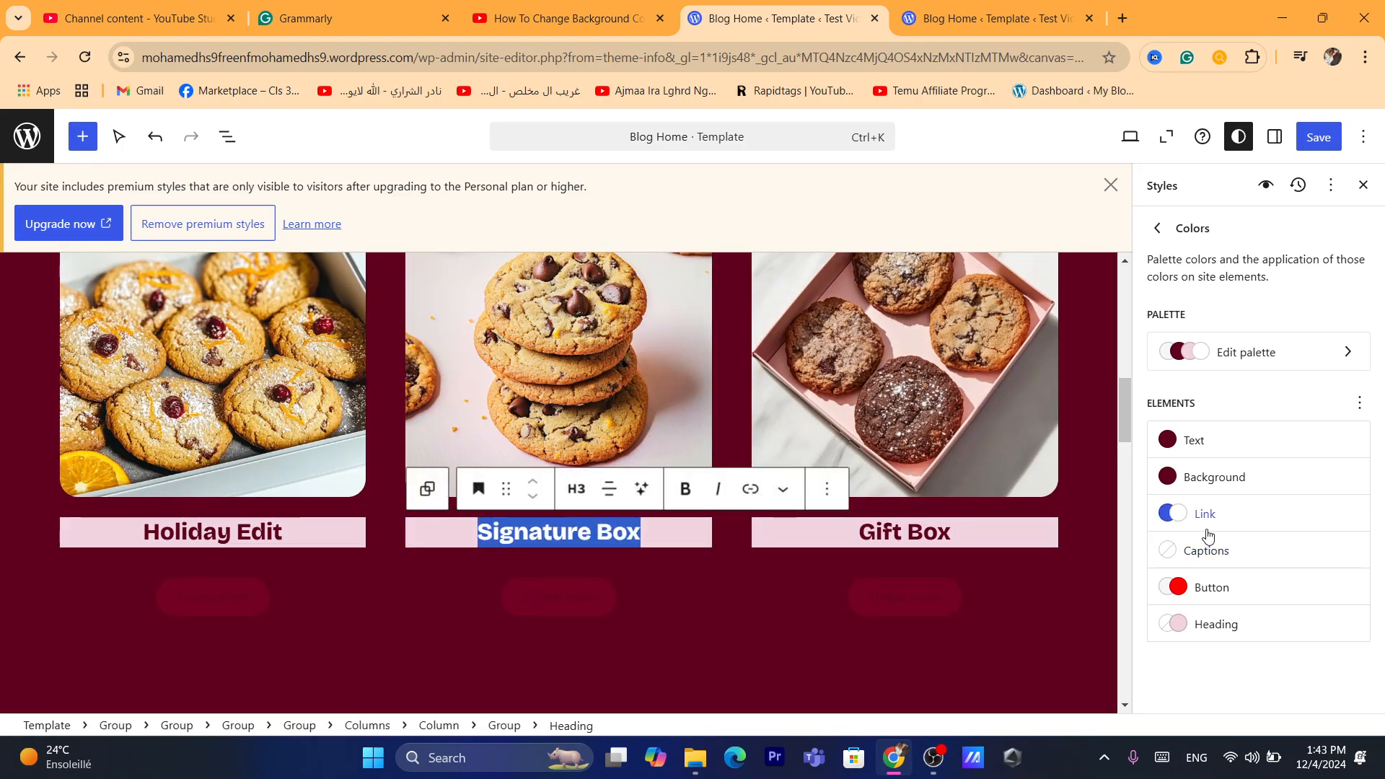
{"action": "left_click", "coordinate": [1188, 442]}
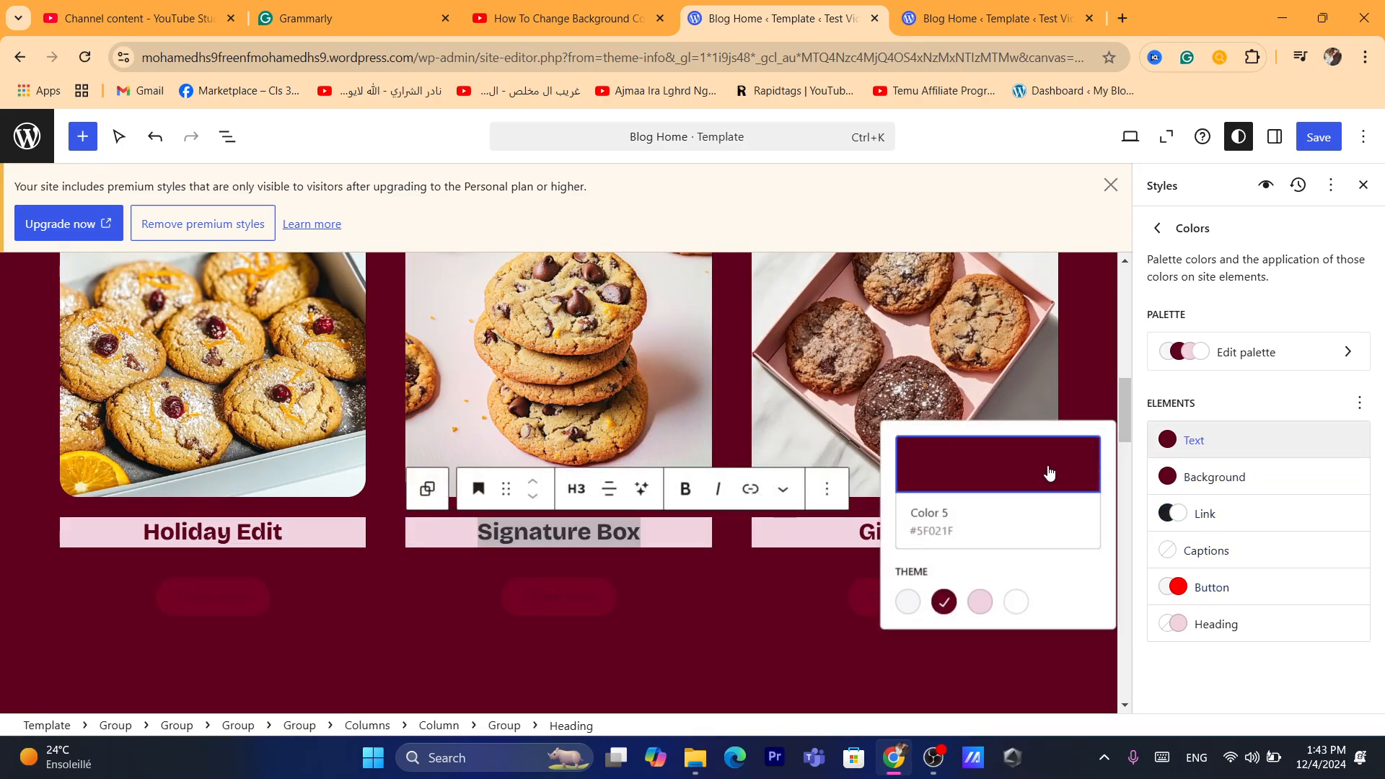
{"action": "left_click", "coordinate": [1017, 602]}
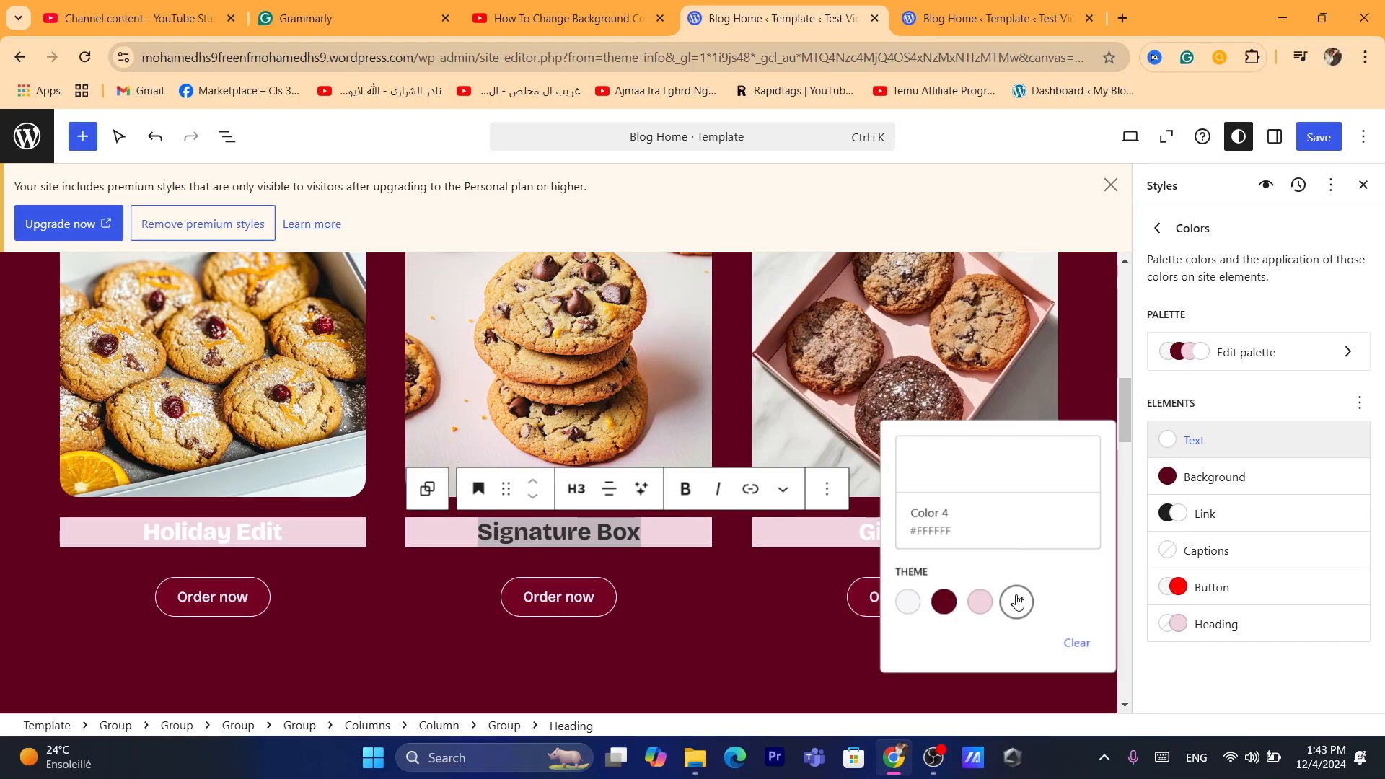
{"action": "left_click", "coordinate": [720, 651]}
{"action": "left_click", "coordinate": [541, 534]}
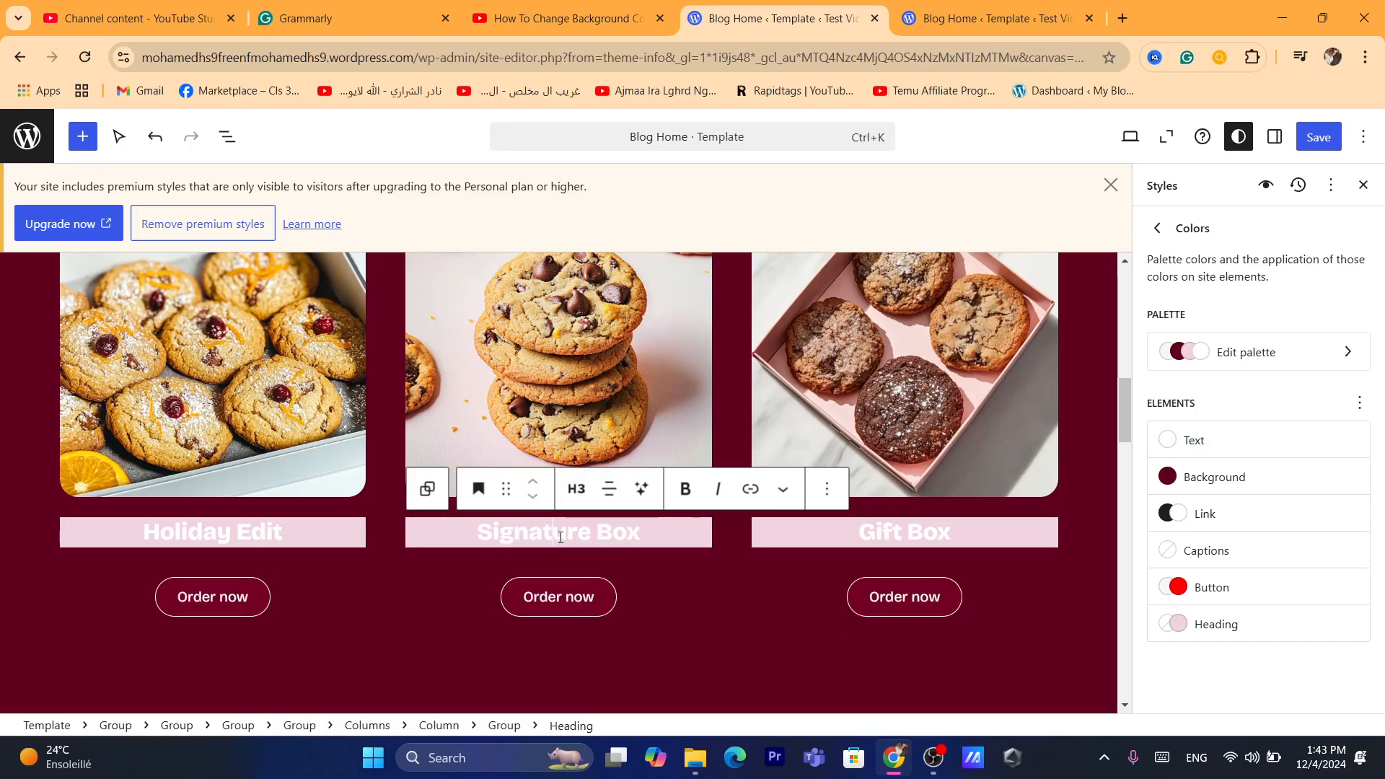
{"action": "triple_click", "coordinate": [541, 534]}
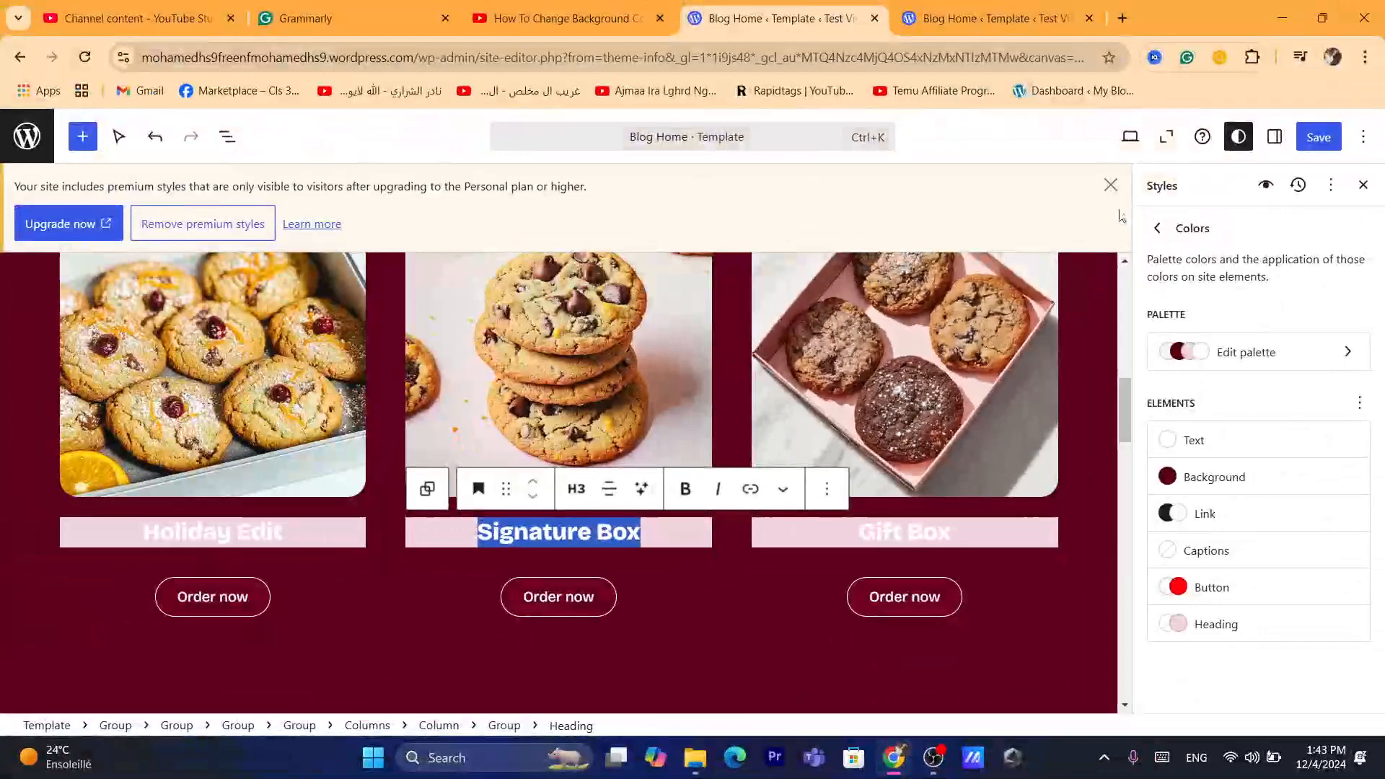
Step: Save the color changes made to the site's styles and the Blog Home template
{"action": "left_click", "coordinate": [1128, 218]}
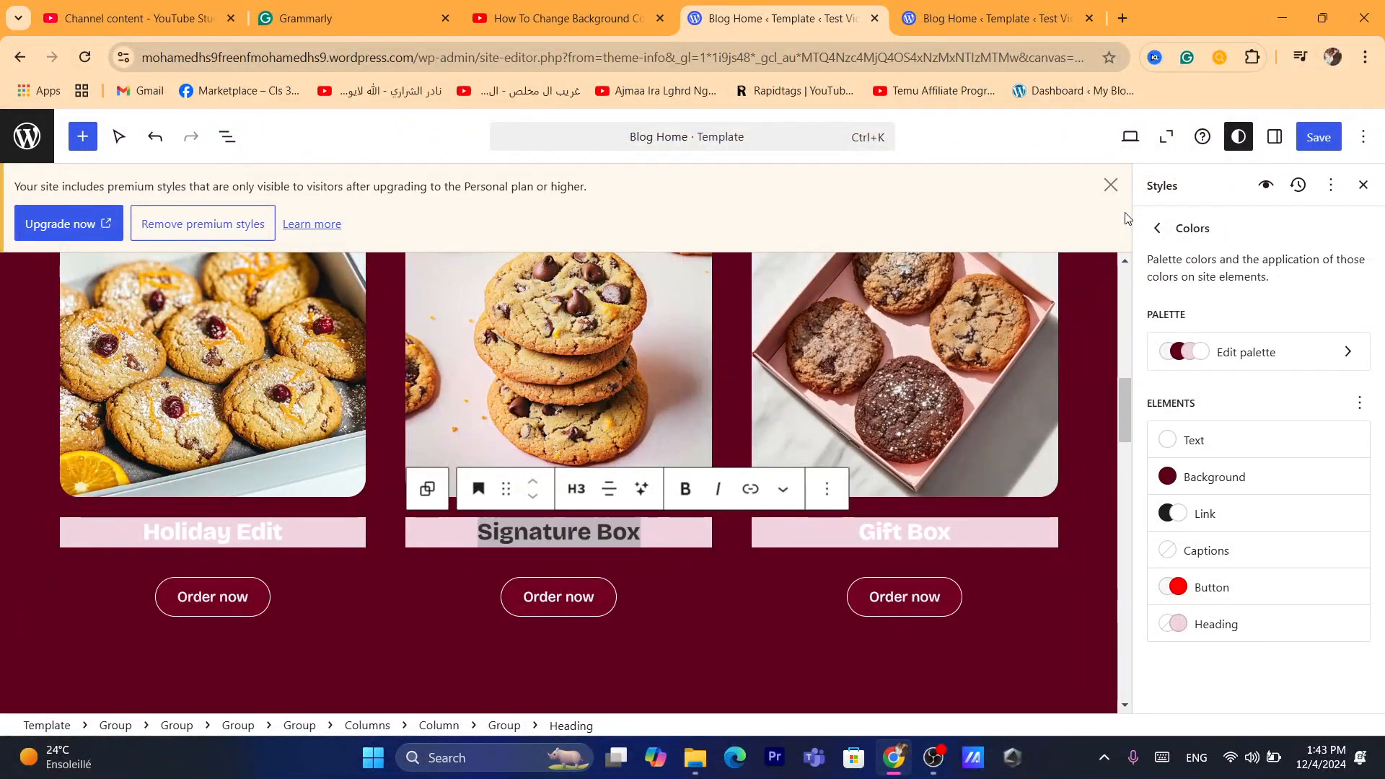
{"action": "left_click", "coordinate": [1317, 144]}
{"action": "left_click", "coordinate": [1316, 138]}
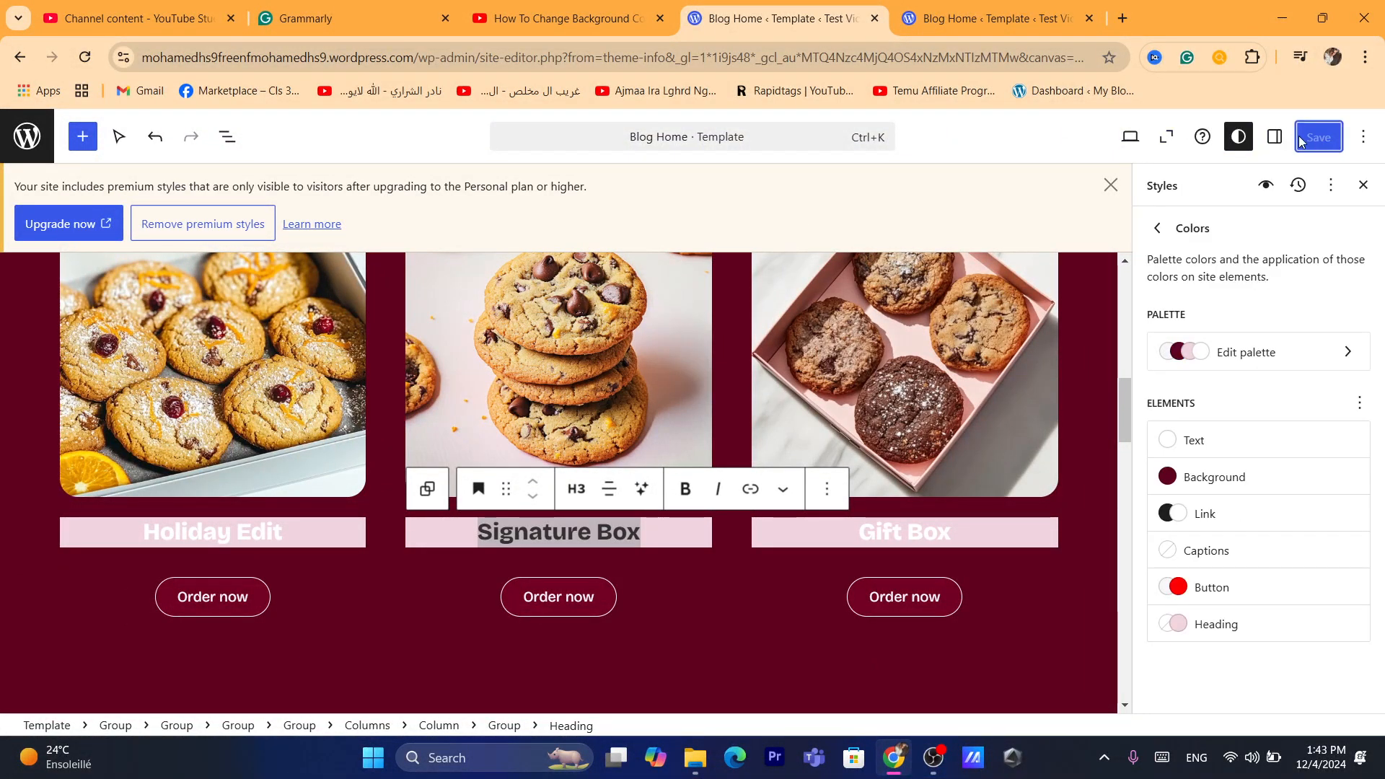